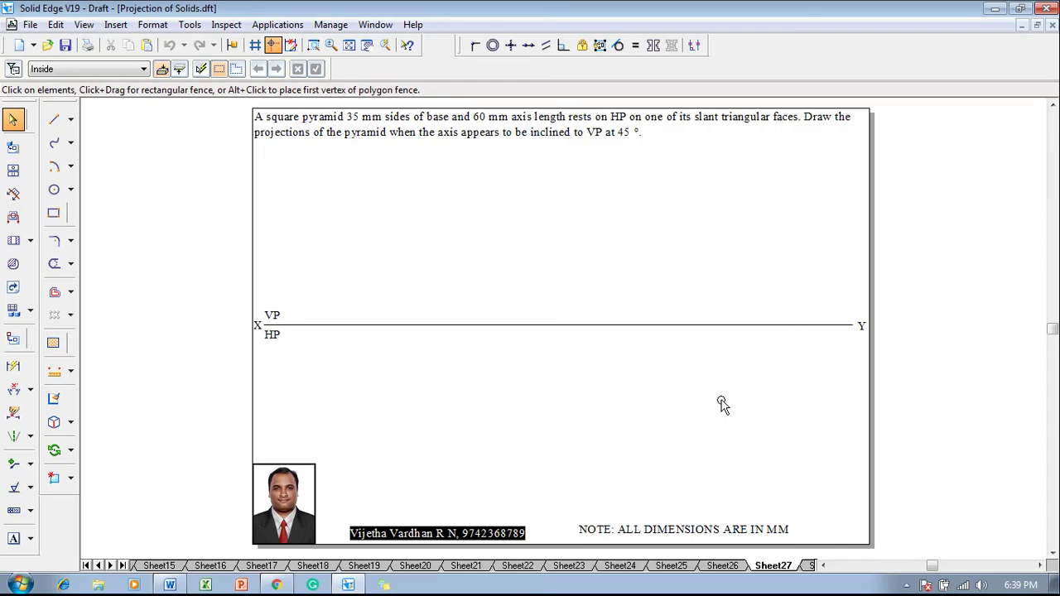
Draw a 35 × 35 mm solid-line square below the XY line
click(54, 213)
click(147, 70)
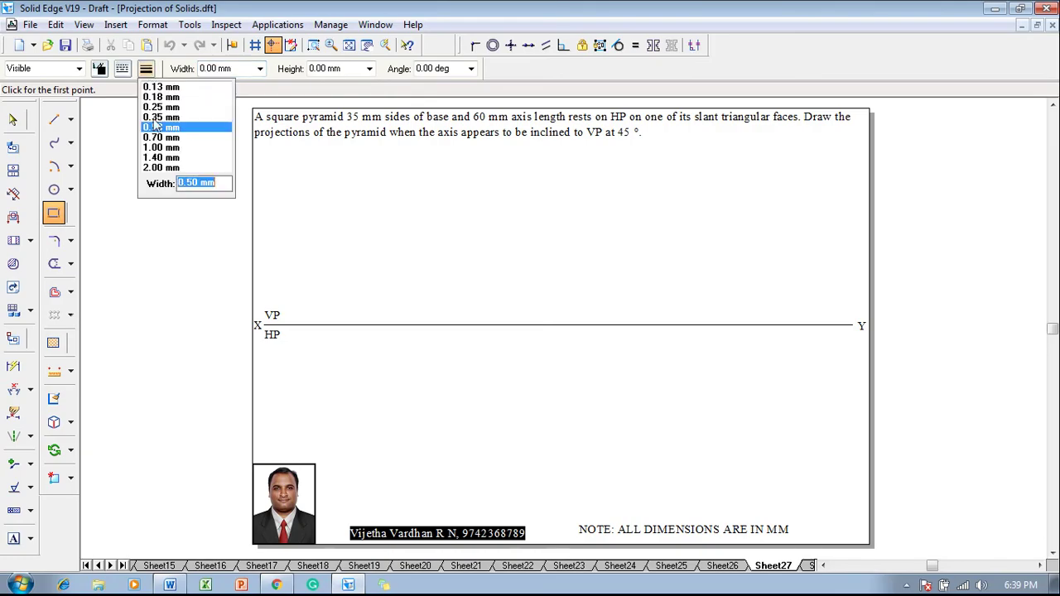
click(157, 129)
click(122, 69)
click(138, 90)
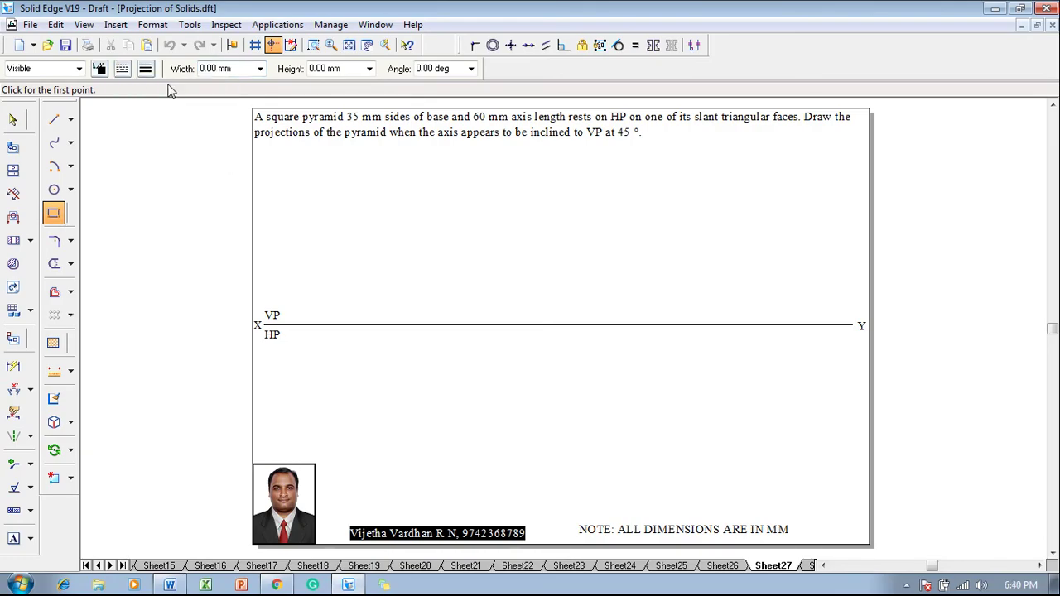
click(228, 69)
text(35)
key(Tab)
text(35)
key(Tab)
key(Tab)
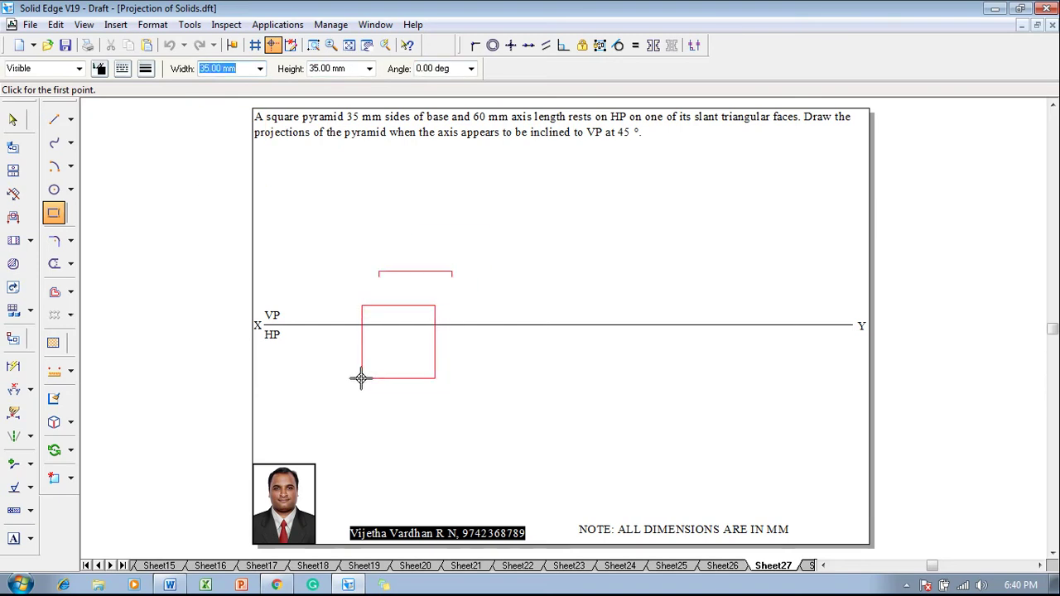
click(327, 438)
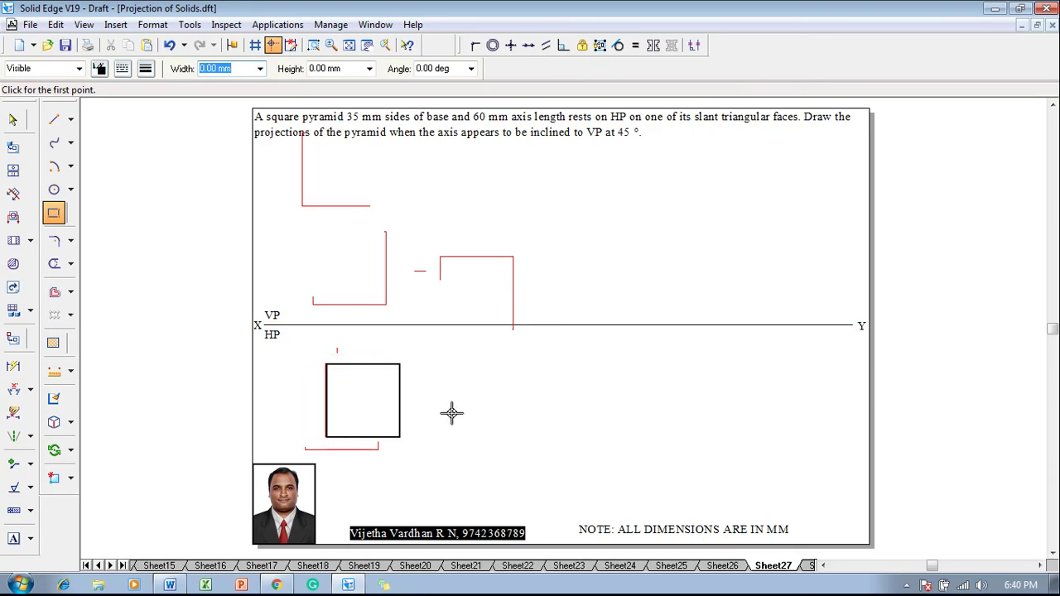
key(Escape)
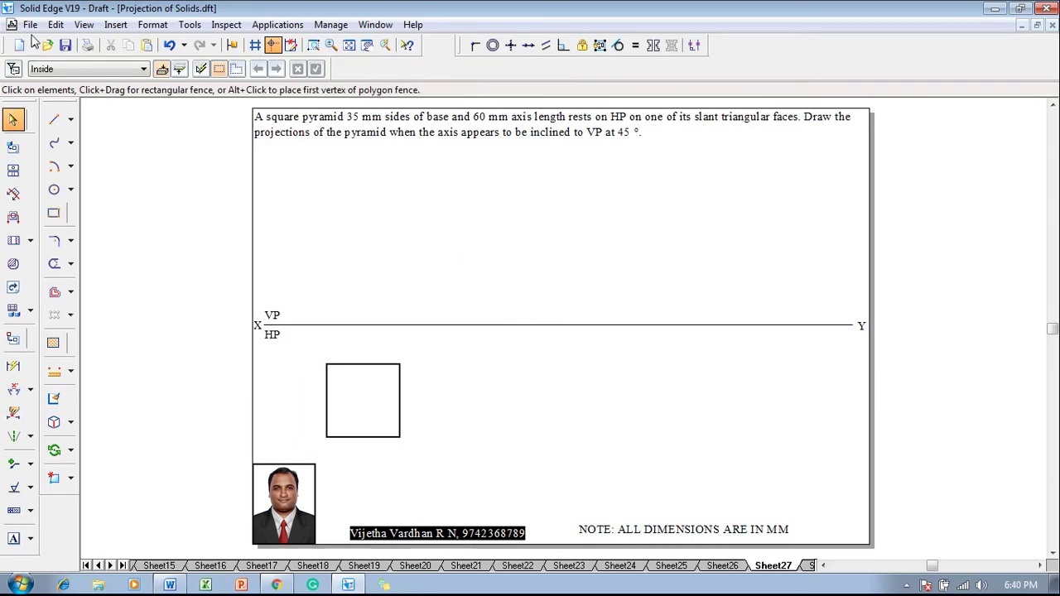
Draw both diagonals of the square
click(54, 120)
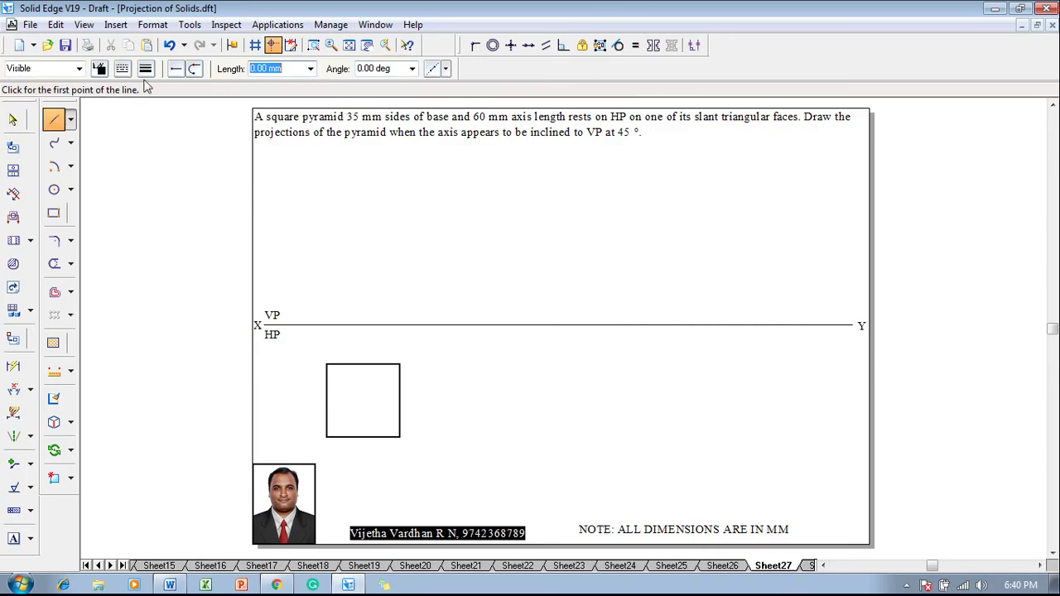
click(327, 364)
click(400, 437)
click(398, 364)
click(327, 436)
Draw projectors up to XY from the square's top-left corner, top midpoint and top-right corner
click(145, 68)
click(145, 68)
click(327, 365)
click(327, 325)
right_click(357, 368)
click(363, 400)
right_click(362, 399)
click(363, 365)
click(363, 325)
right_click(397, 358)
click(399, 365)
click(399, 326)
right_click(362, 348)
Draw the pyramid's 60 mm vertical axis up from the XY line
click(363, 326)
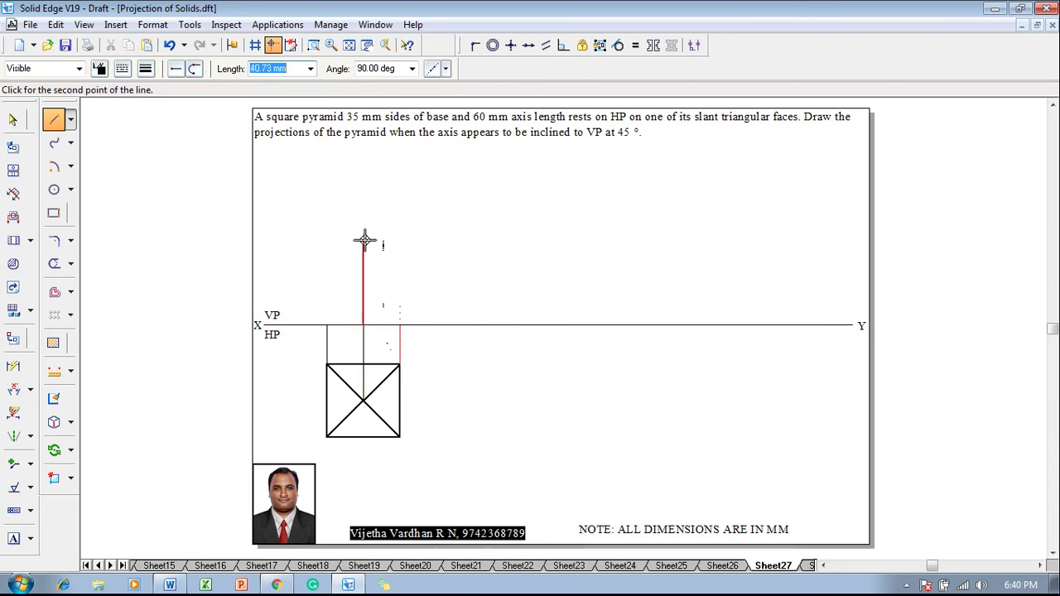
text(60)
key(Return)
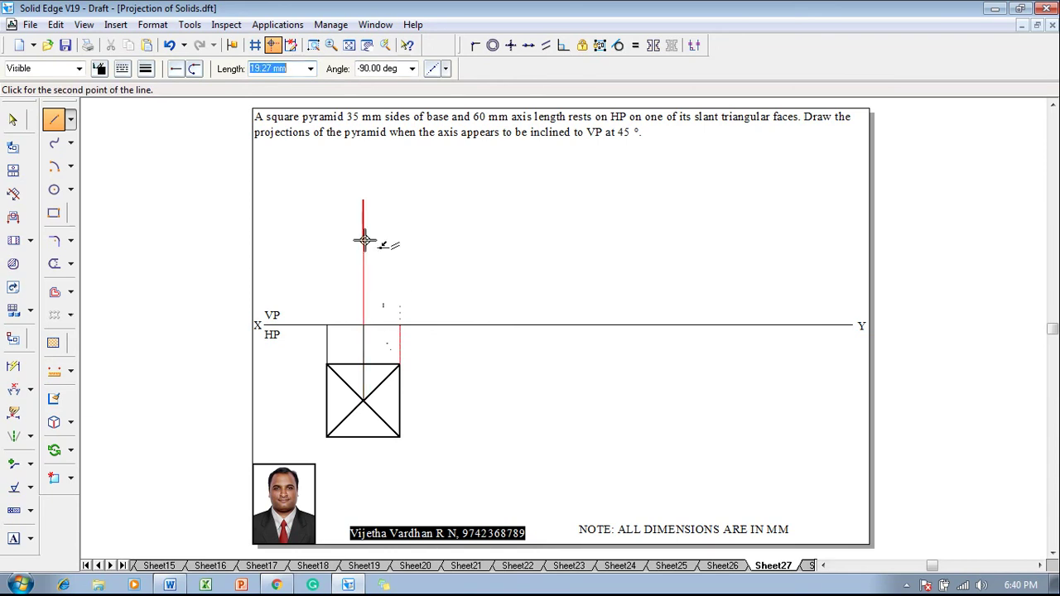
click(362, 237)
Draw the triangle's left slant edge, base along XY and right slant edge to the apex
click(145, 68)
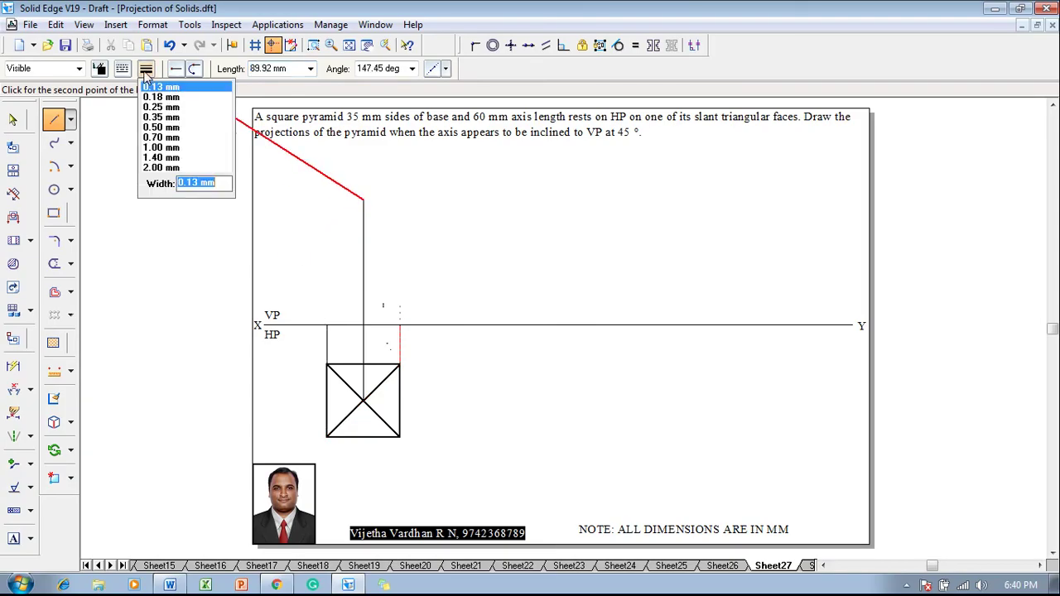
click(166, 136)
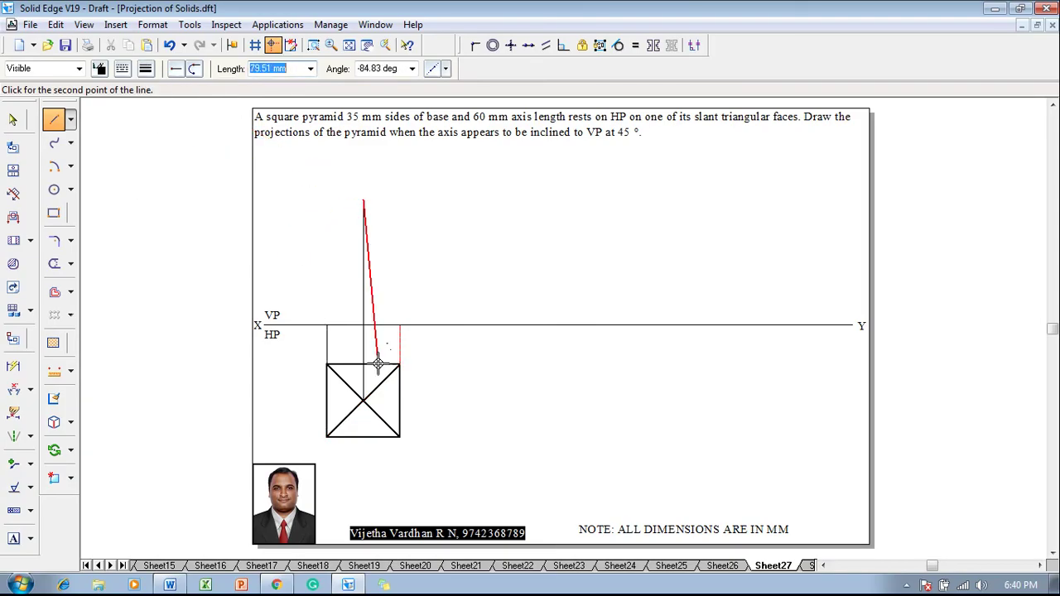
click(328, 327)
click(400, 326)
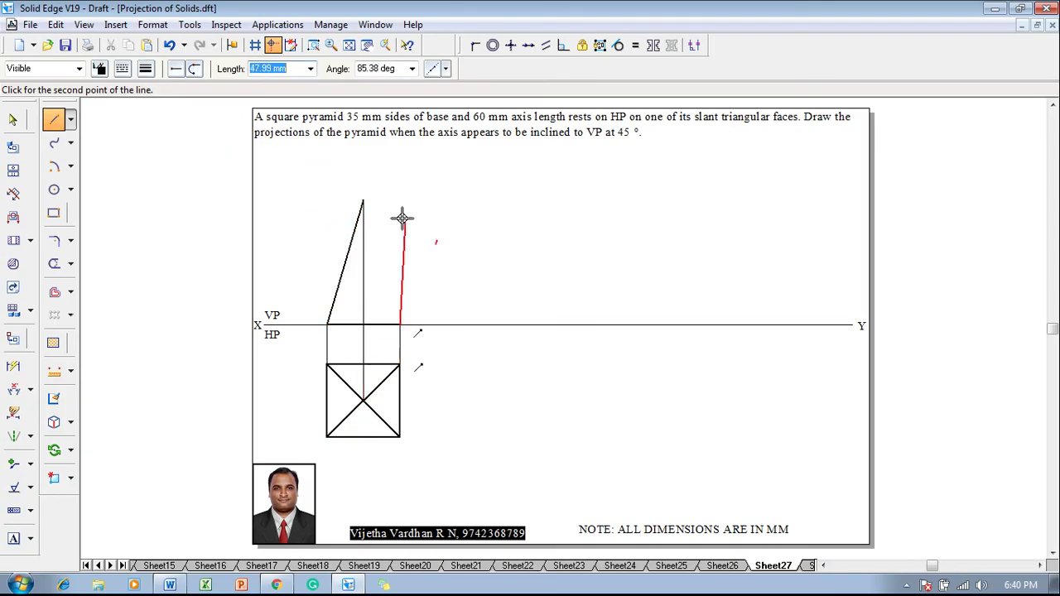
click(363, 201)
key(Escape)
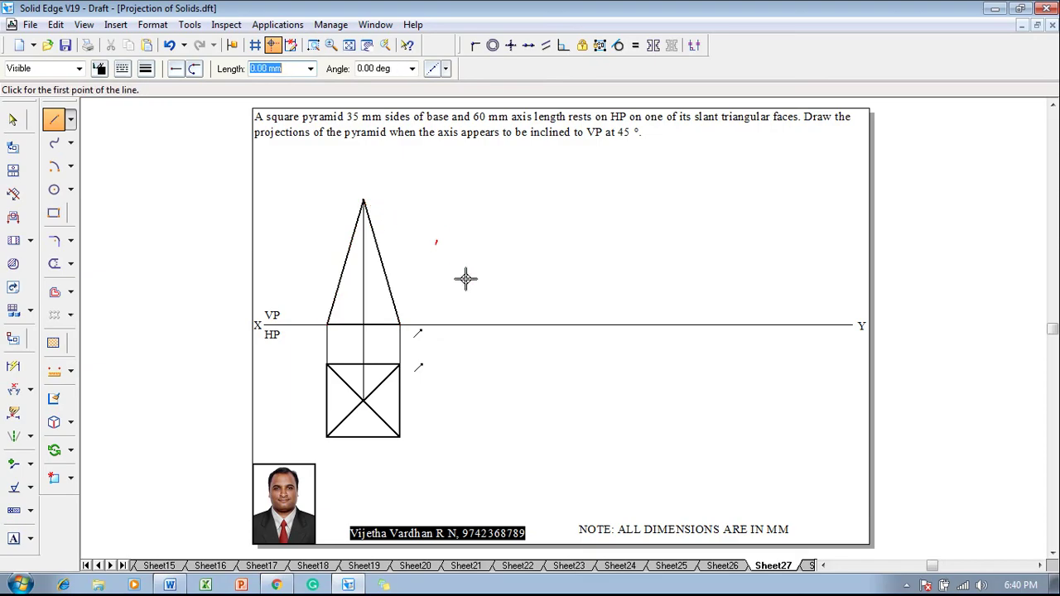
key(Escape)
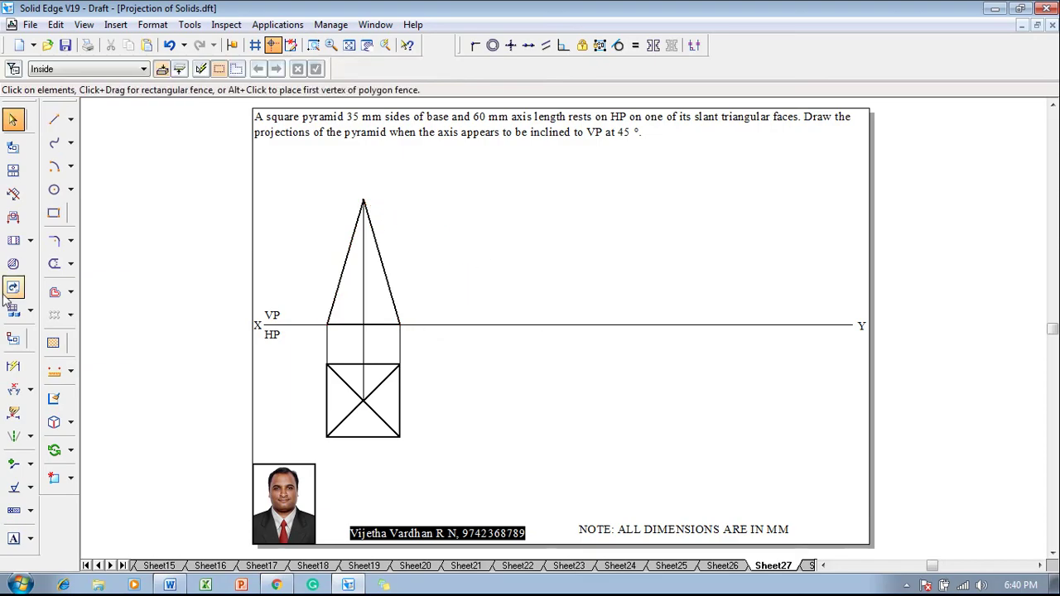
Dimension the 60 mm axis height and the 35 mm square side
click(13, 366)
click(362, 287)
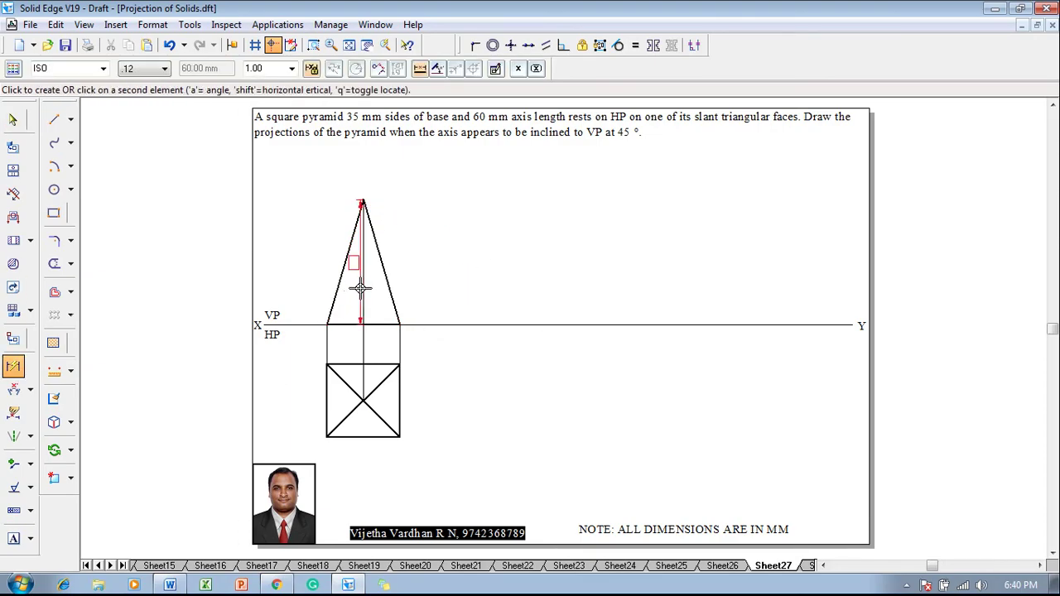
click(290, 285)
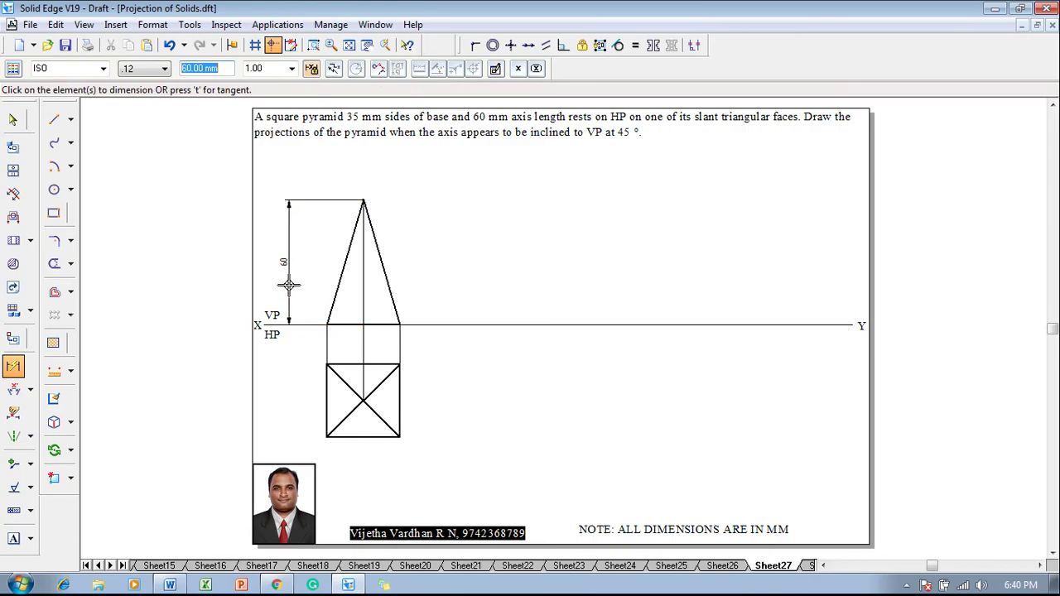
click(327, 397)
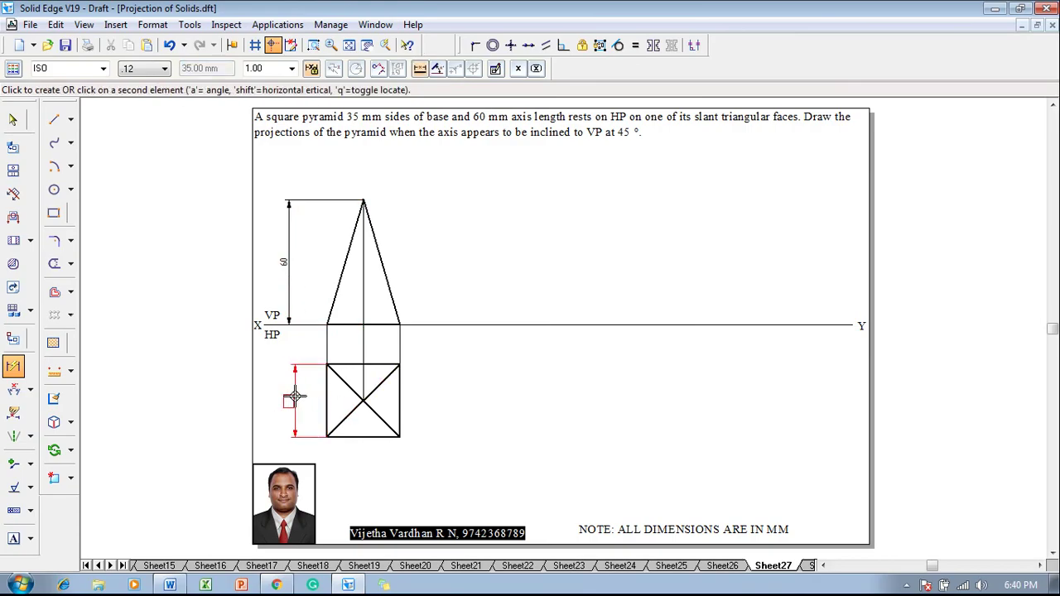
click(294, 399)
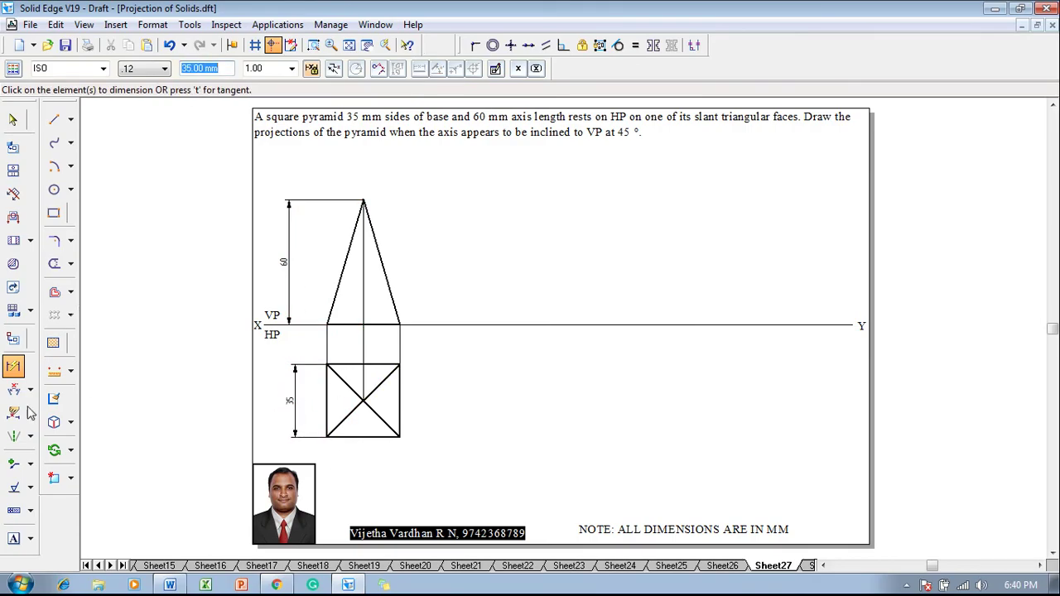
key(Escape)
Change the front view's axis to a dash-dot centre line
click(363, 269)
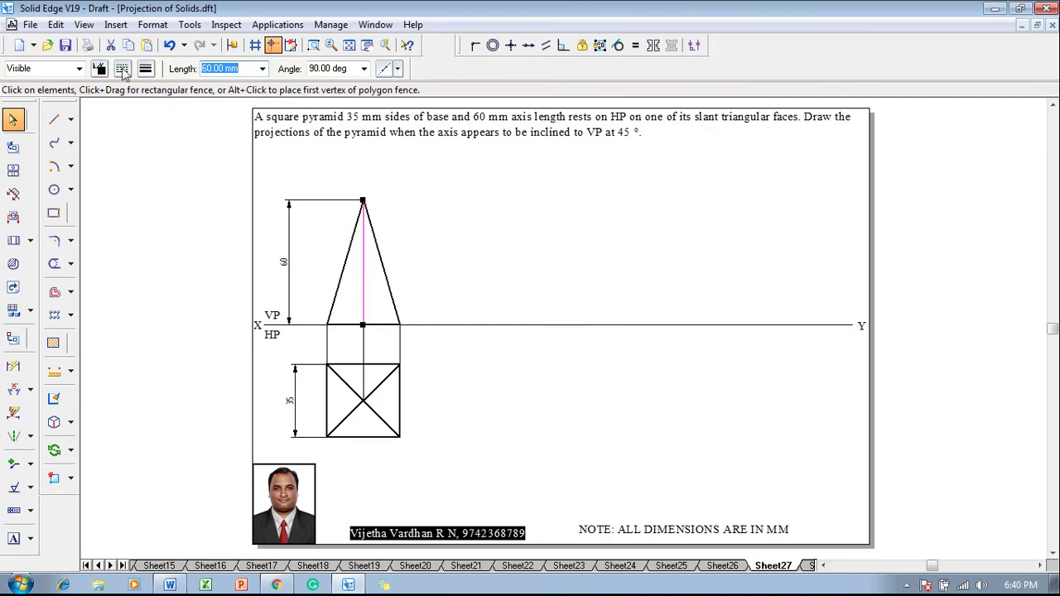
click(122, 72)
click(152, 89)
click(141, 220)
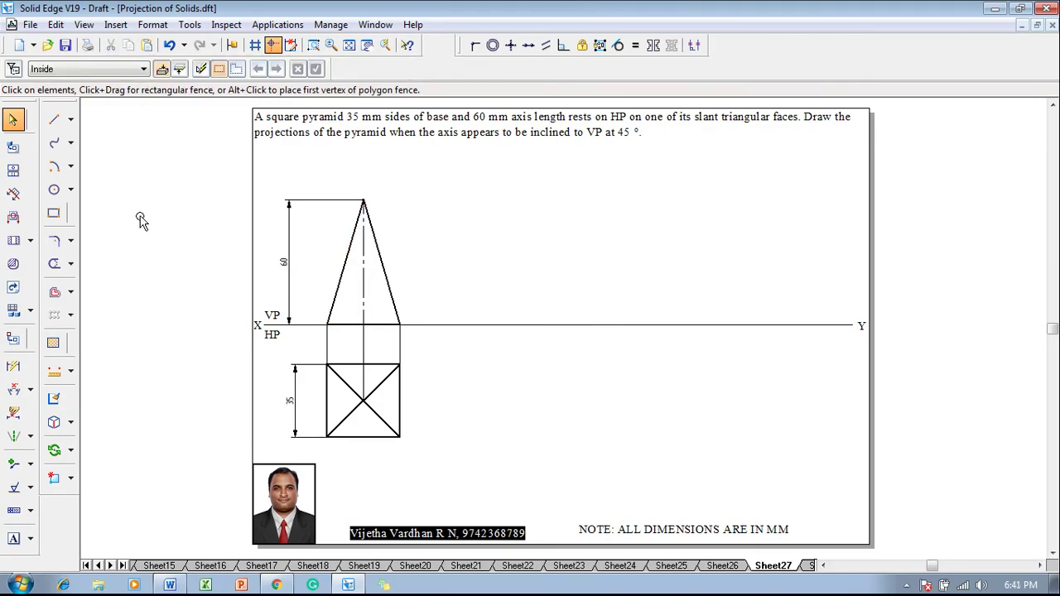
Label the square's corners a, b, c, d, then add the front-view point labels
click(13, 540)
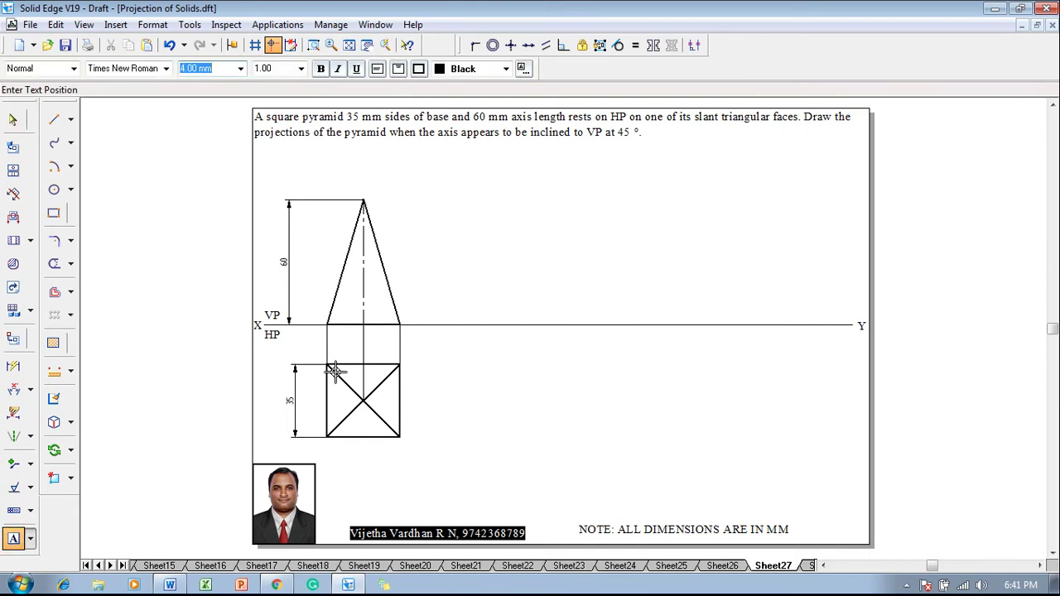
click(310, 348)
text(a)
click(312, 425)
text(b)
click(408, 426)
text(c)
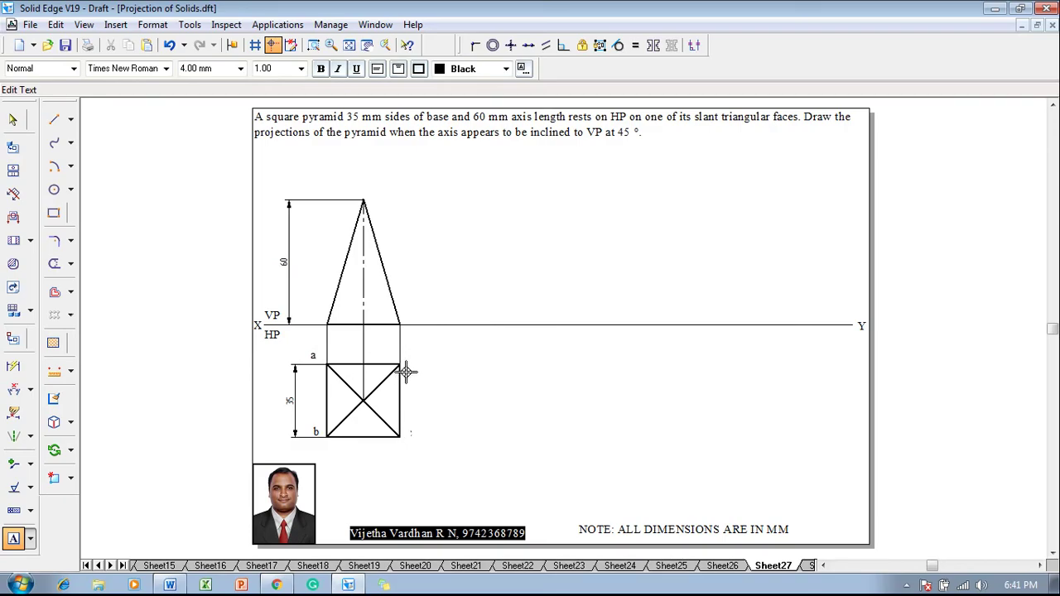
click(407, 372)
text(d)
click(309, 308)
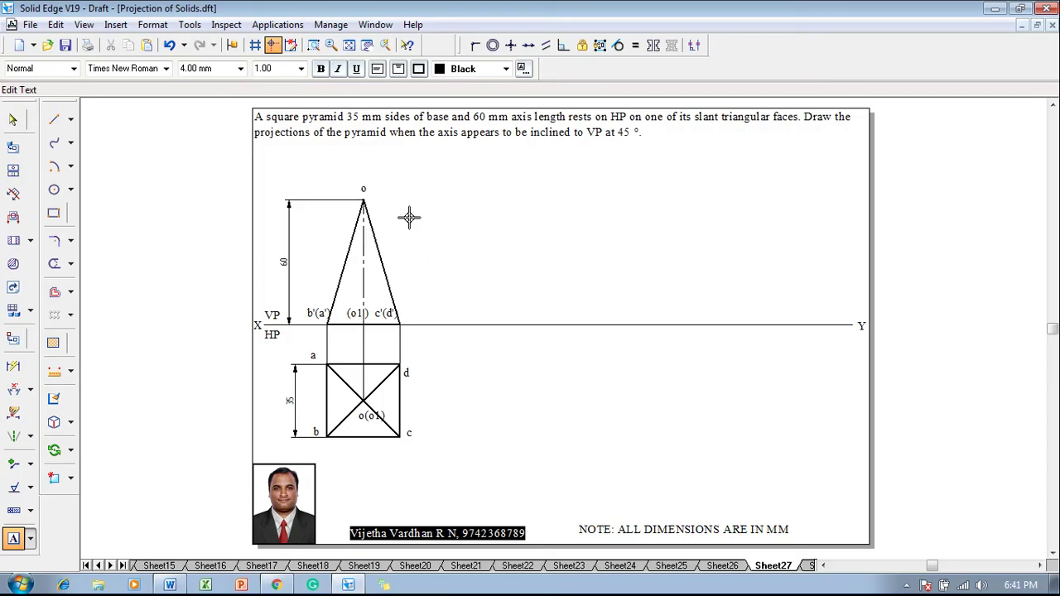
key(Escape)
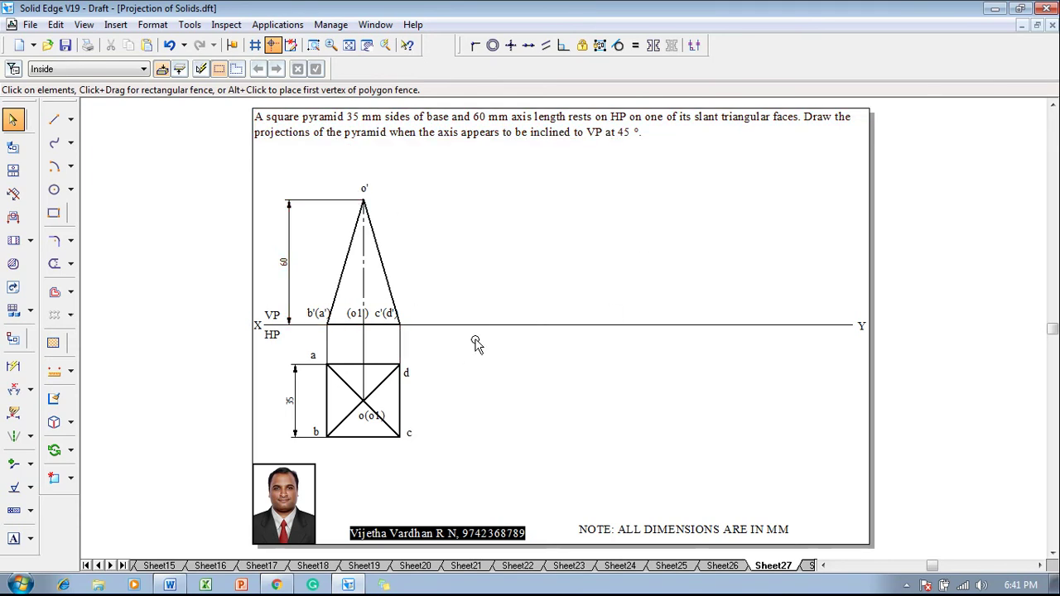
Copy the labelled front view further right along the XY line
drag(415, 345, 313, 174)
click(71, 449)
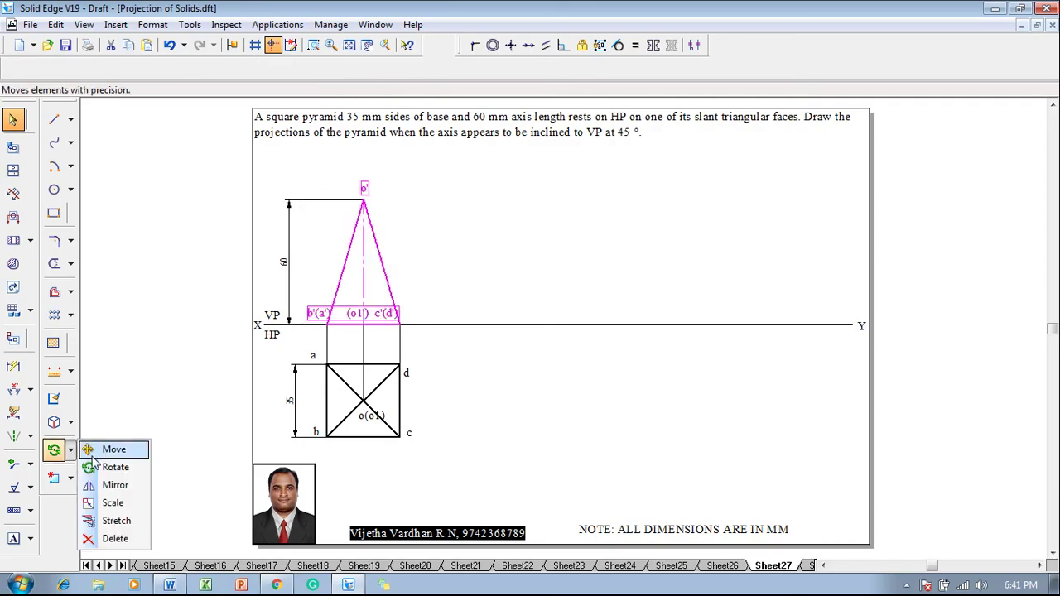
click(98, 451)
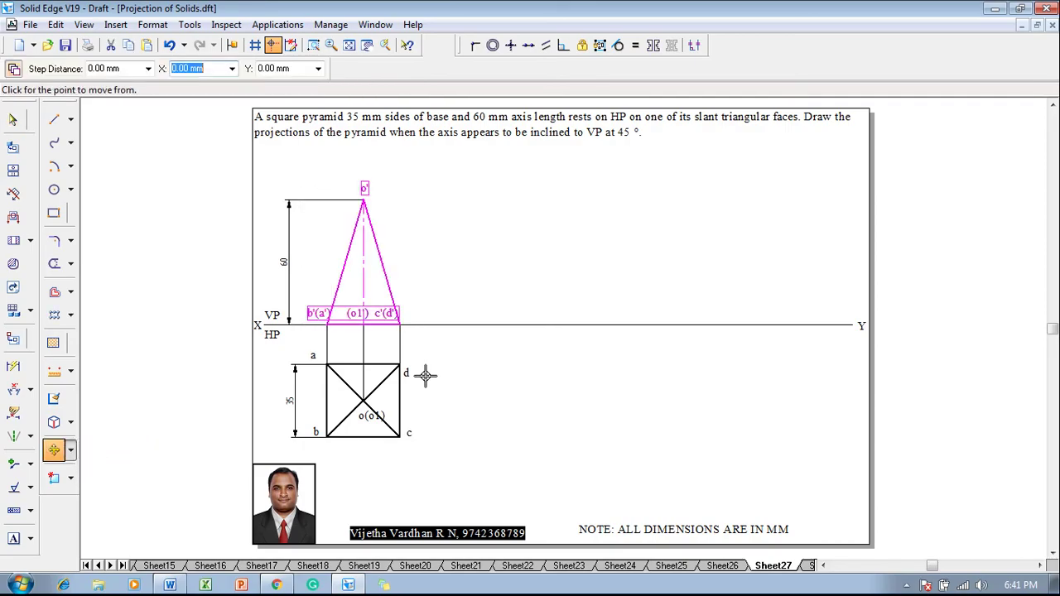
click(401, 325)
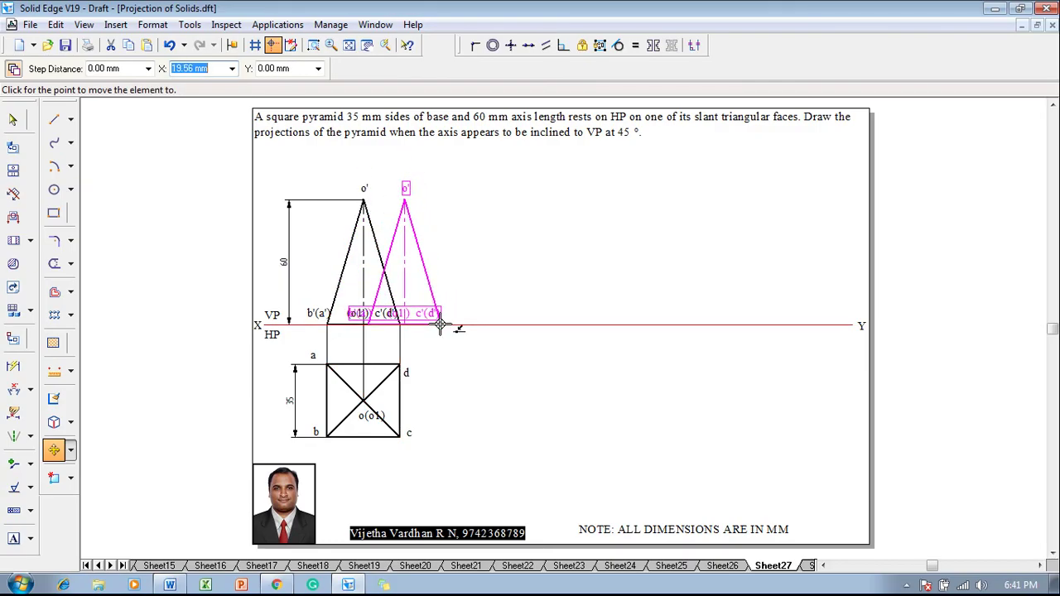
click(441, 325)
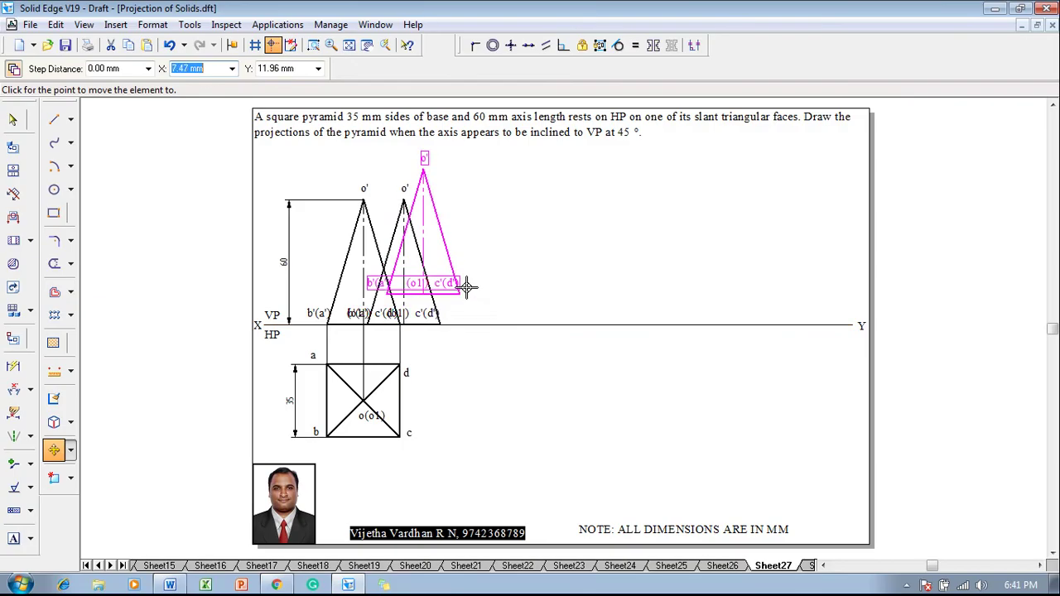
Rotate the copy about its right base corner so it rests on a slant face
click(73, 454)
click(101, 467)
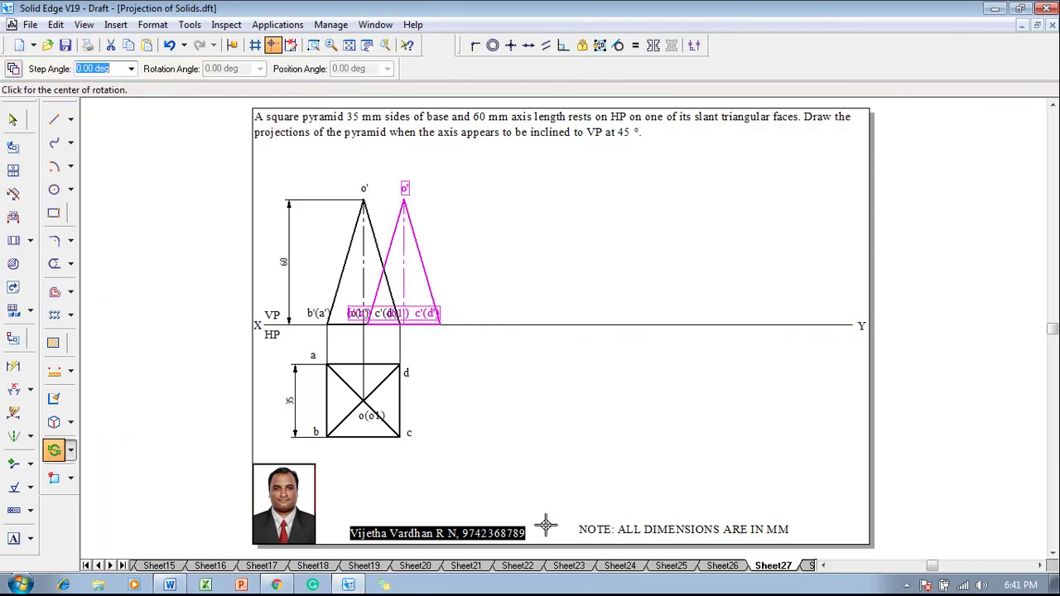
click(439, 325)
click(404, 199)
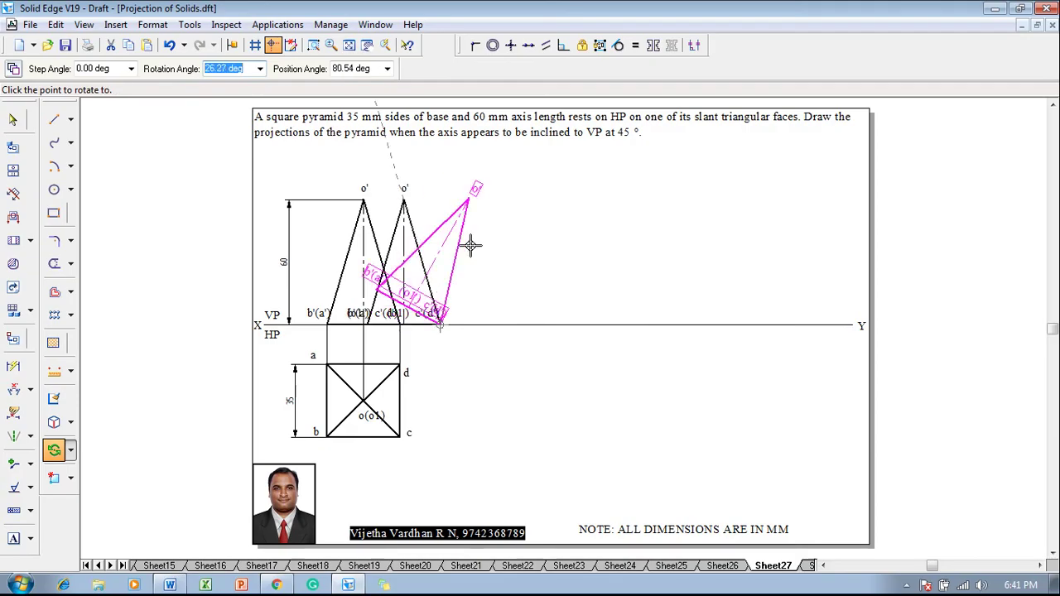
click(552, 325)
click(524, 375)
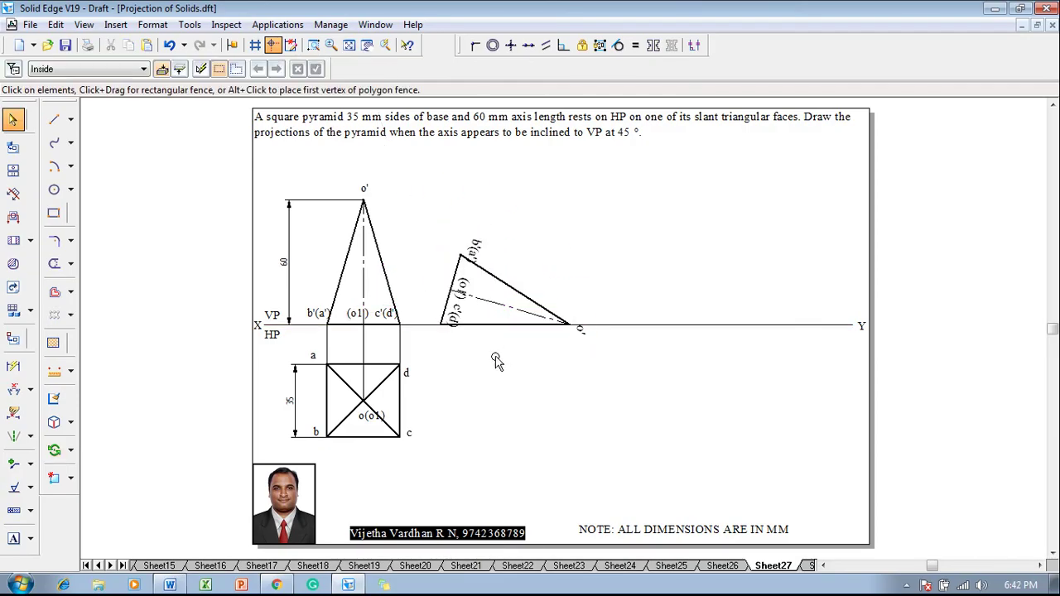
Move the o' label beside its corner of the tilted triangle
click(583, 336)
drag(583, 335, 576, 321)
click(581, 361)
Draw a thin projector from o' down to the centre's level and across to the plan centre
click(54, 119)
click(146, 69)
click(154, 96)
click(122, 69)
click(138, 90)
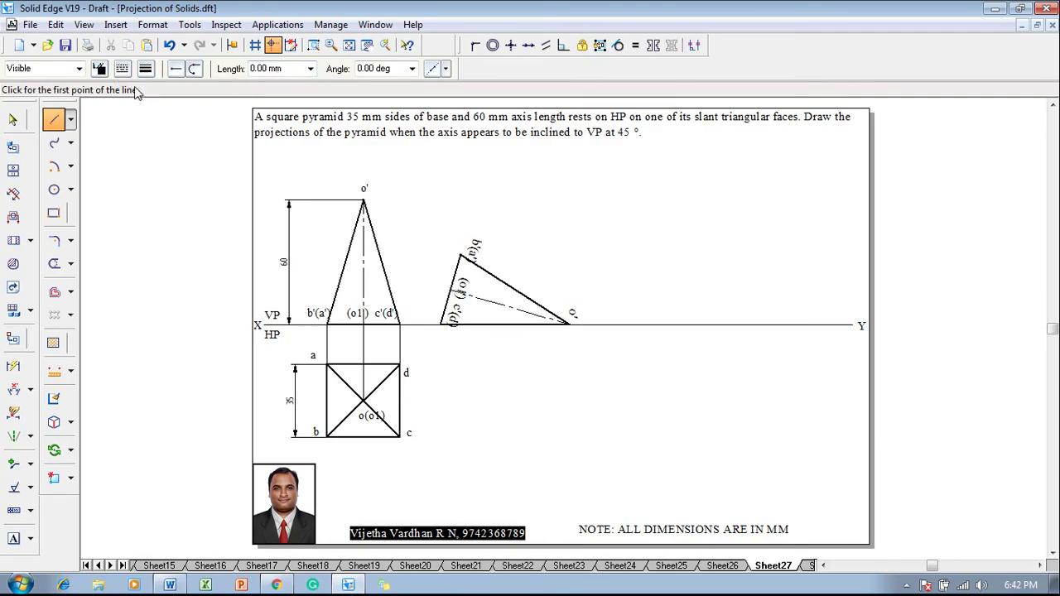
click(570, 326)
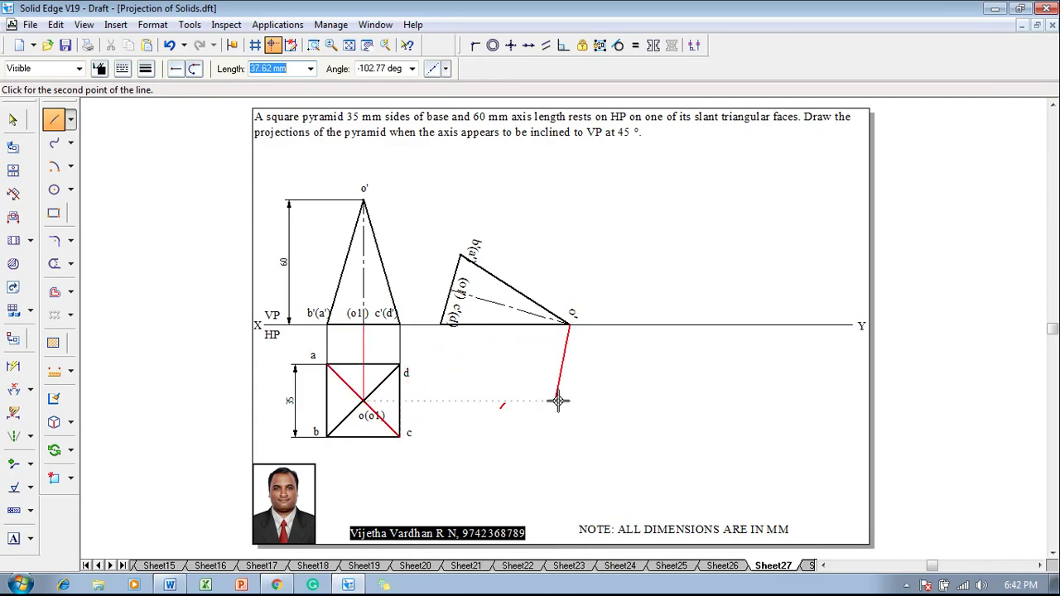
click(570, 401)
click(368, 397)
Draw projectors from b'(a') and the other front-view corners to the c, d and centre levels
click(460, 256)
click(459, 436)
click(400, 436)
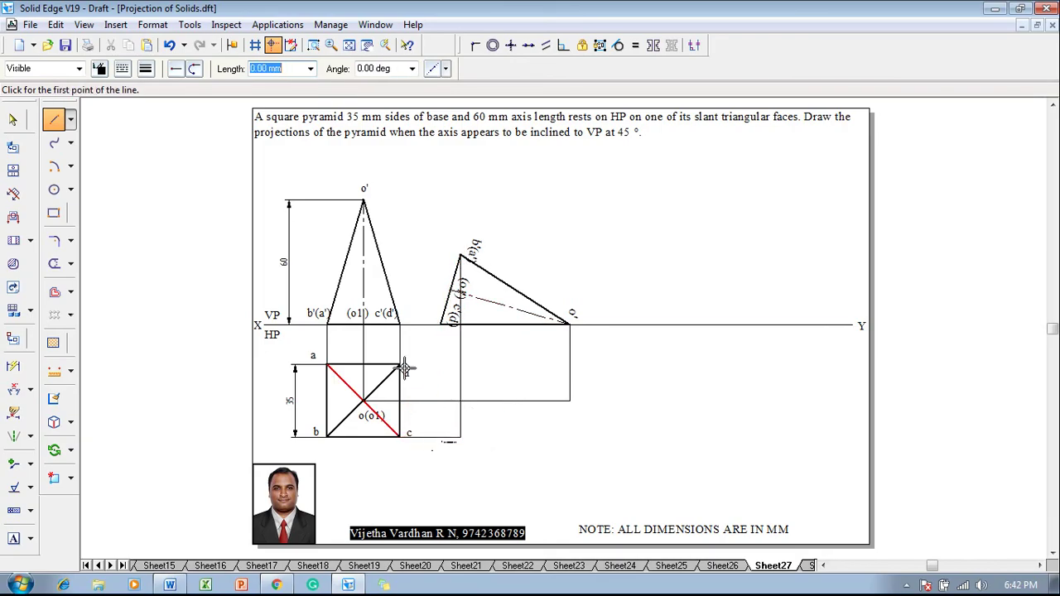
click(400, 363)
click(459, 363)
click(439, 324)
click(439, 437)
key(Escape)
click(451, 290)
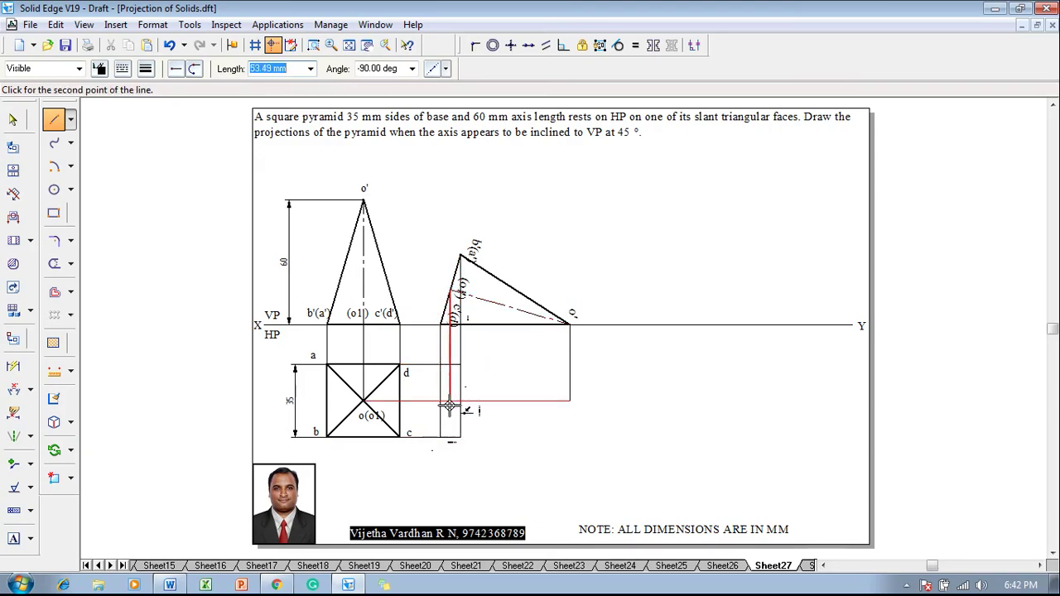
click(451, 401)
key(Escape)
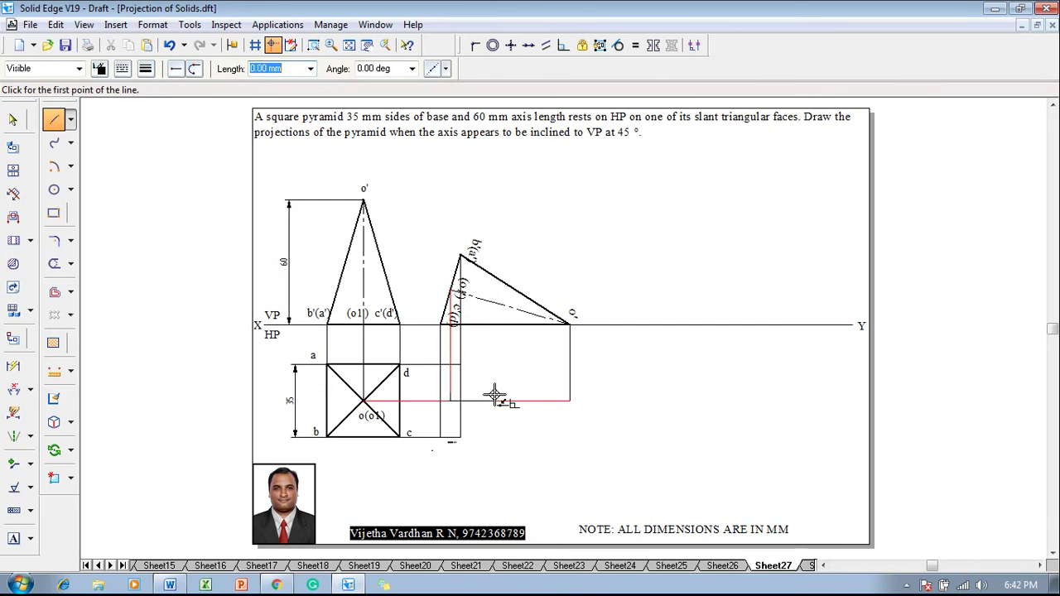
click(13, 538)
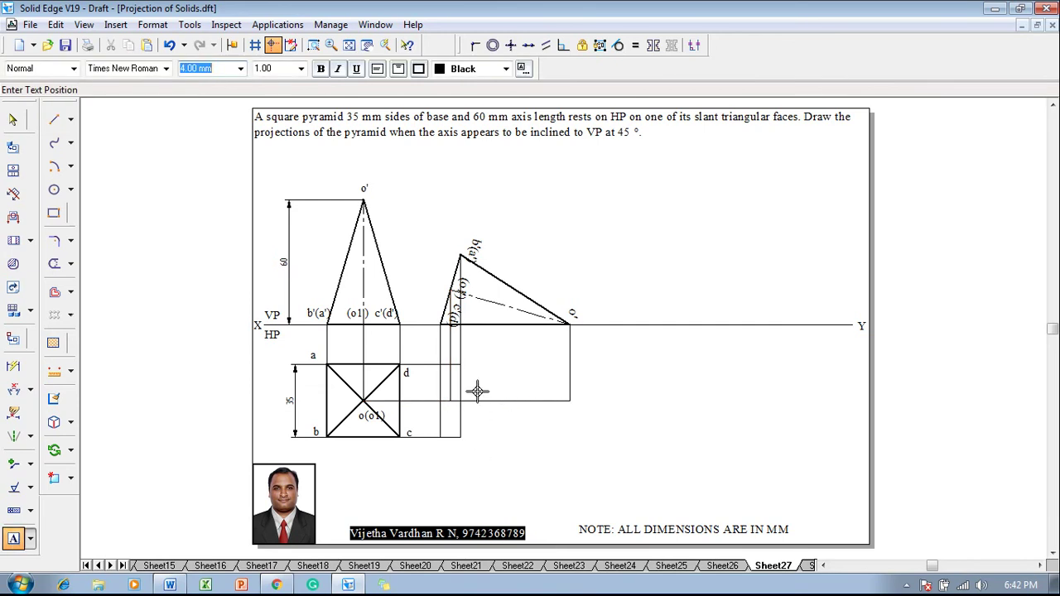
Label the new plan's projector intersections a, b, c, d, o1 and o
click(465, 348)
text(a)
click(463, 442)
text(b)
click(436, 439)
text(c)
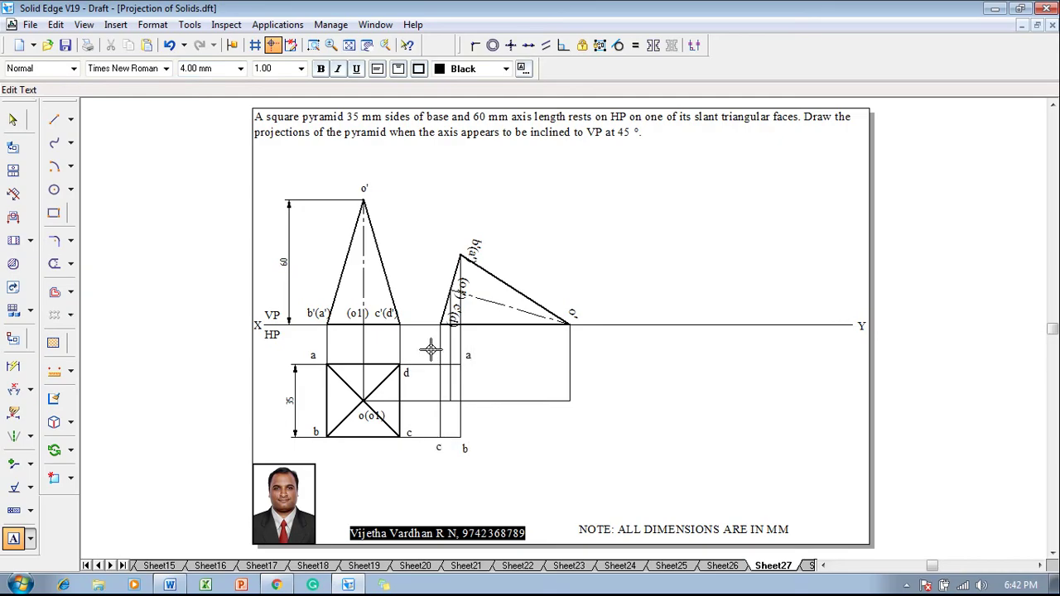
click(431, 350)
text(d)
click(444, 407)
click(573, 400)
text(o)
key(Escape)
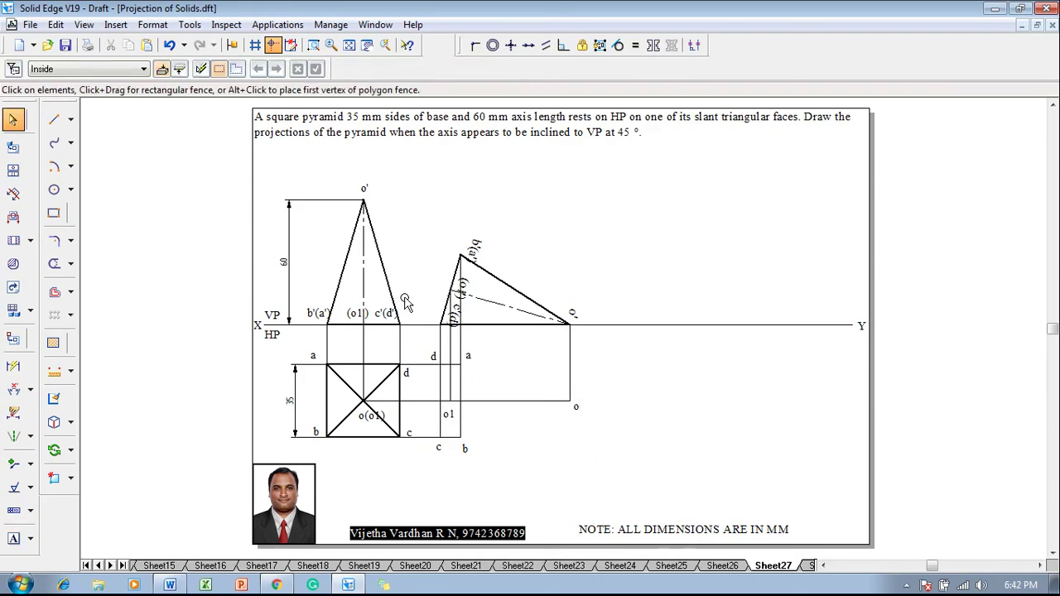
Draw visible edges b–o and d–c in the top view with 0.50 mm solid lines
click(54, 119)
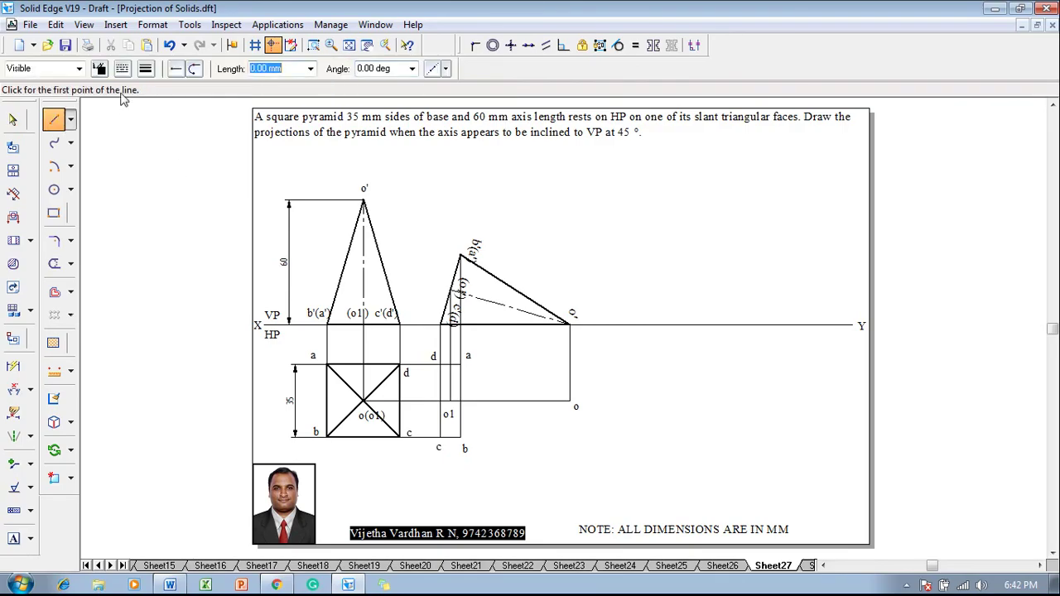
click(146, 69)
click(153, 127)
click(122, 68)
click(132, 90)
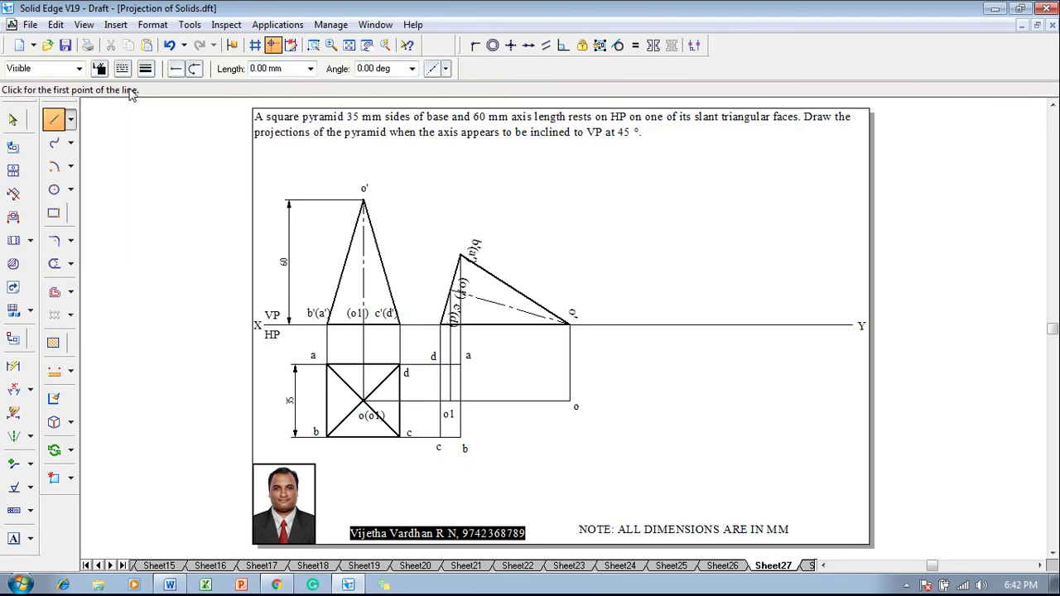
click(440, 437)
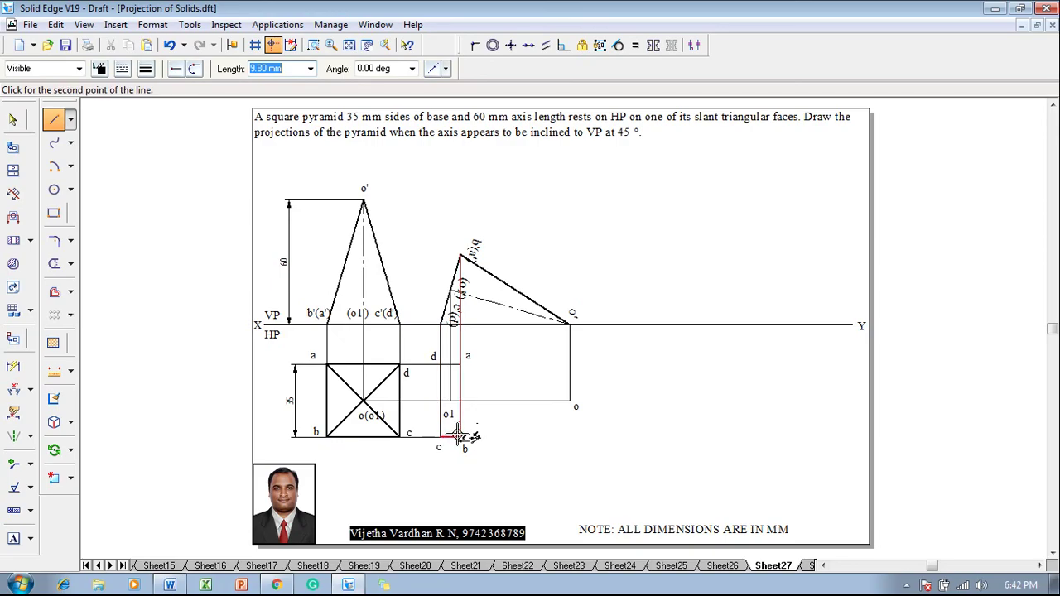
click(570, 401)
key(Escape)
click(441, 364)
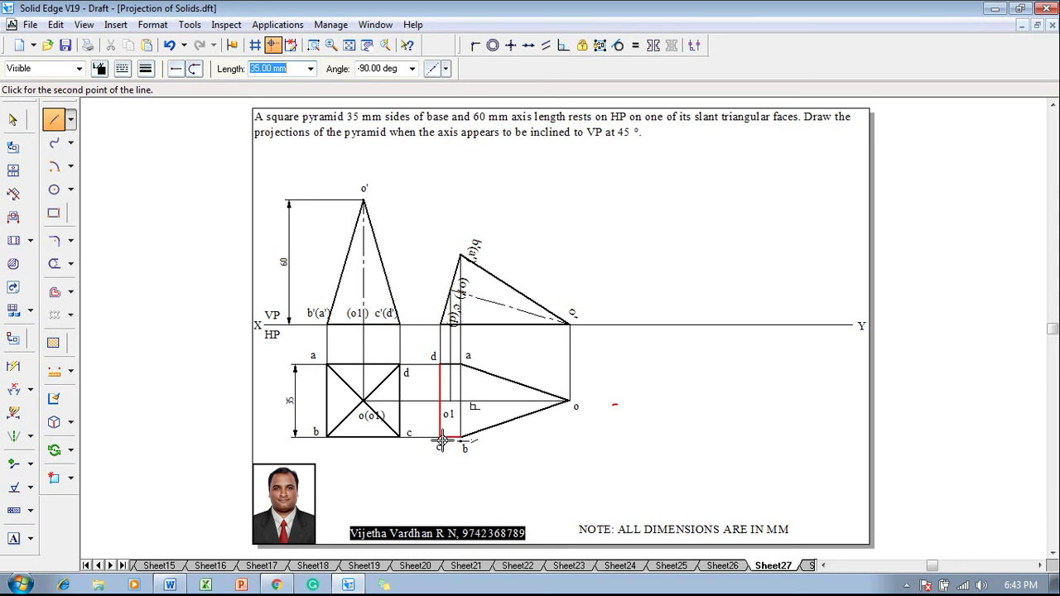
click(441, 437)
key(Escape)
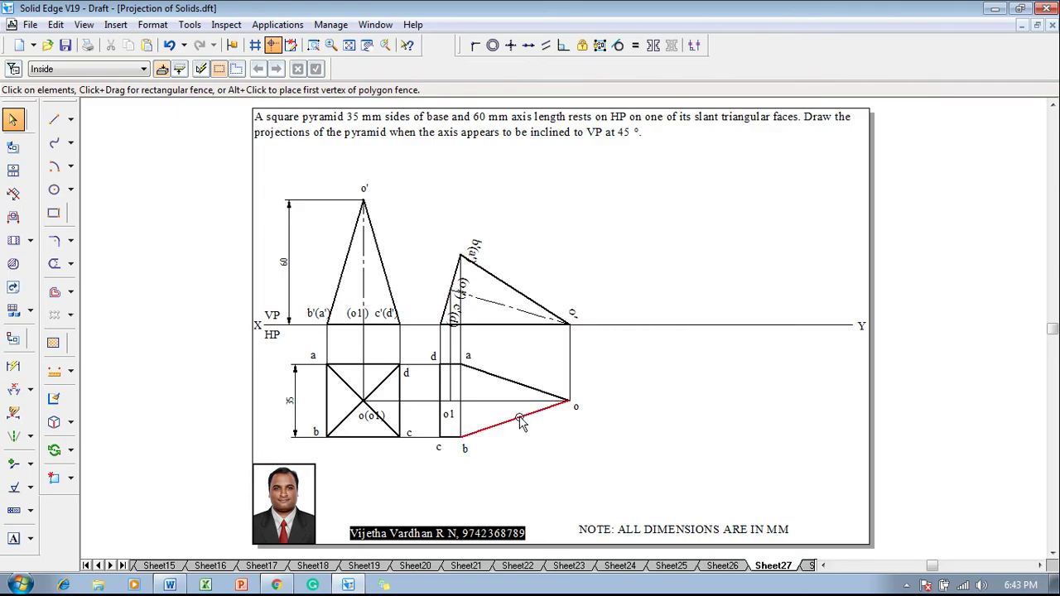
Draw the visible edge a–o
click(54, 119)
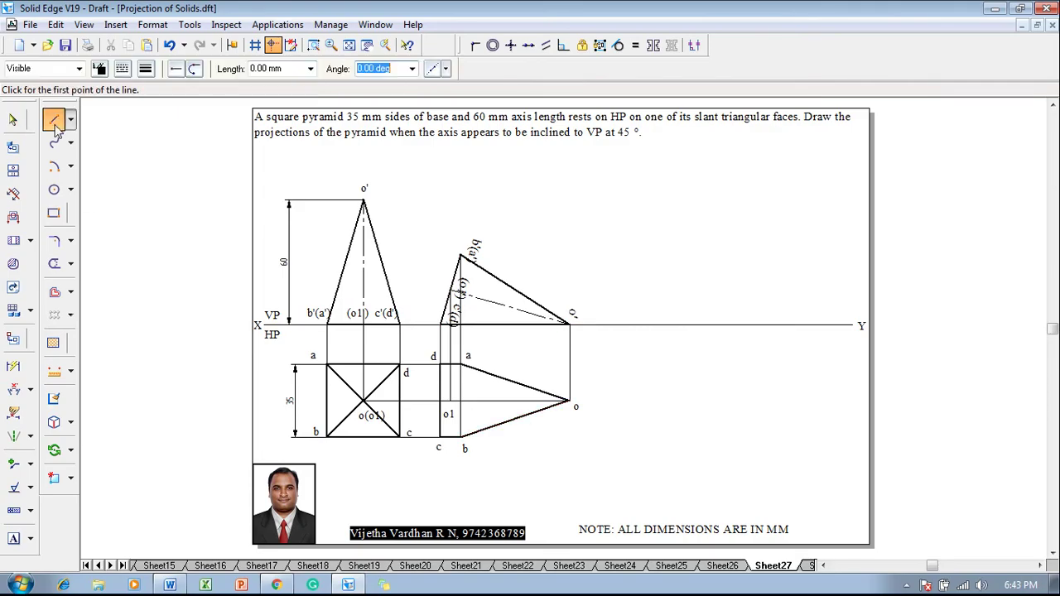
click(461, 365)
click(461, 437)
key(Escape)
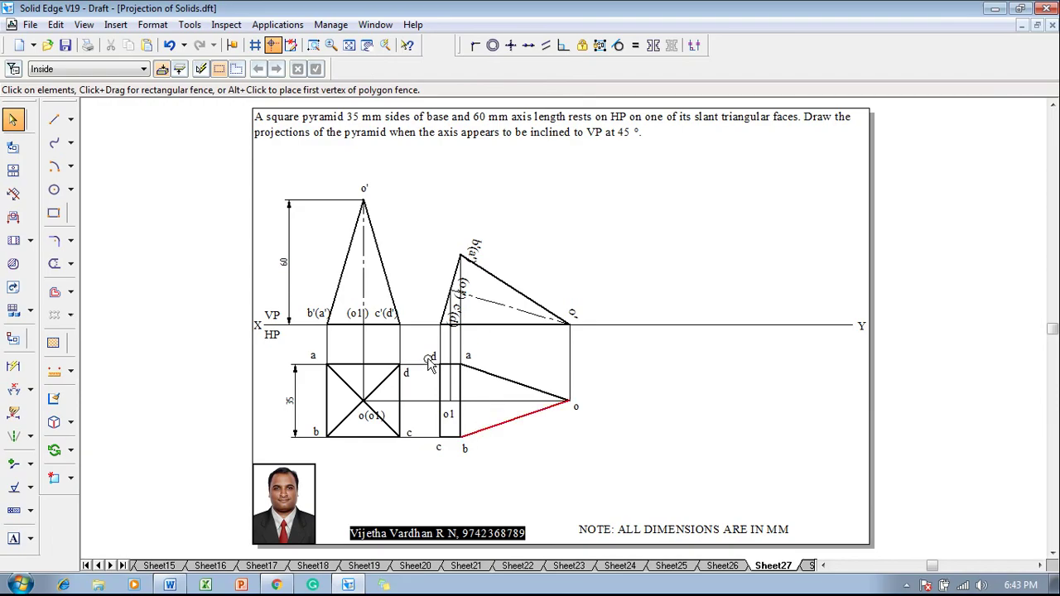
Draw the hidden edges d–o and o–c as dashed lines
click(54, 120)
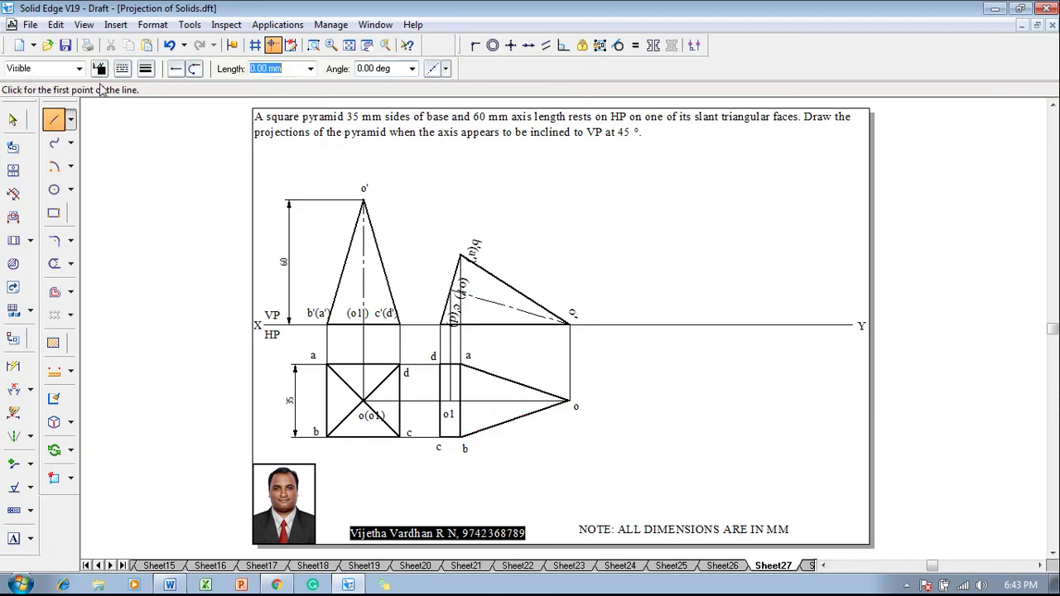
click(121, 69)
click(141, 99)
click(441, 365)
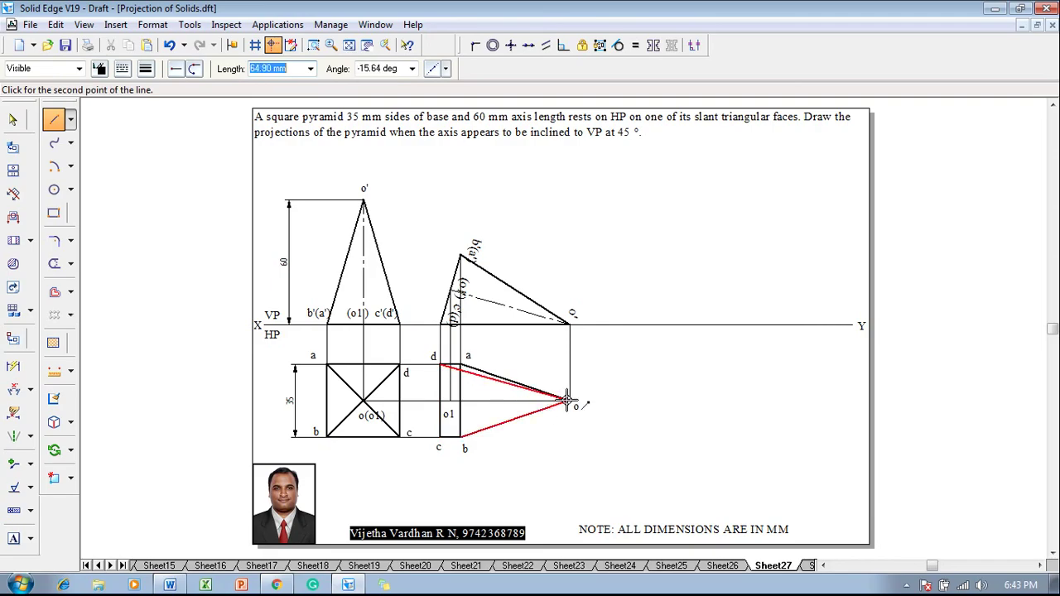
click(568, 401)
click(439, 442)
right_click(549, 462)
key(Escape)
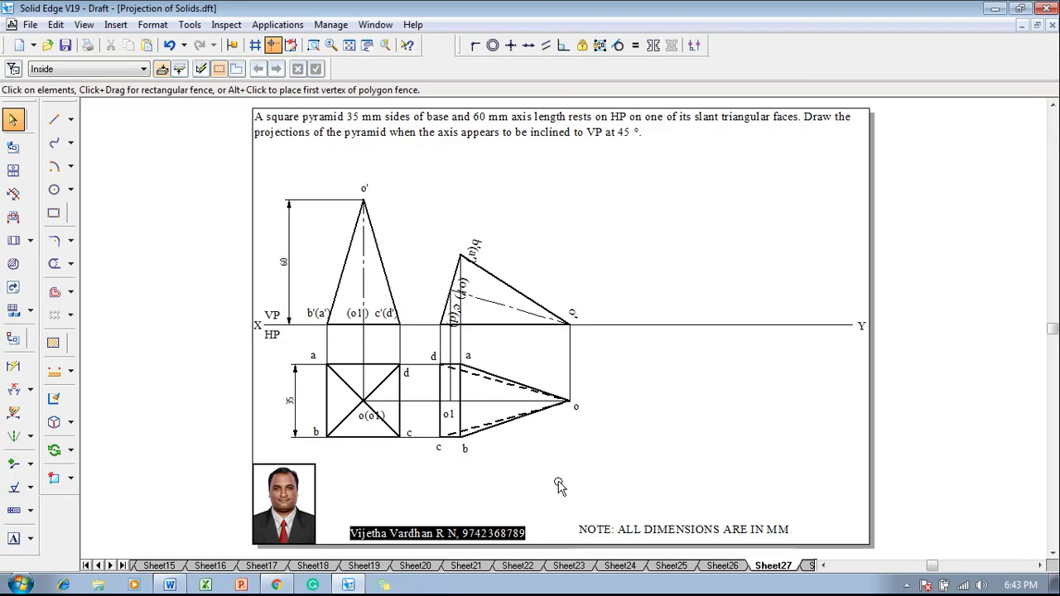
Draw an axis line from o1 to o, then delete the unwanted long line
click(54, 119)
click(122, 69)
click(126, 114)
click(145, 68)
click(174, 124)
click(449, 400)
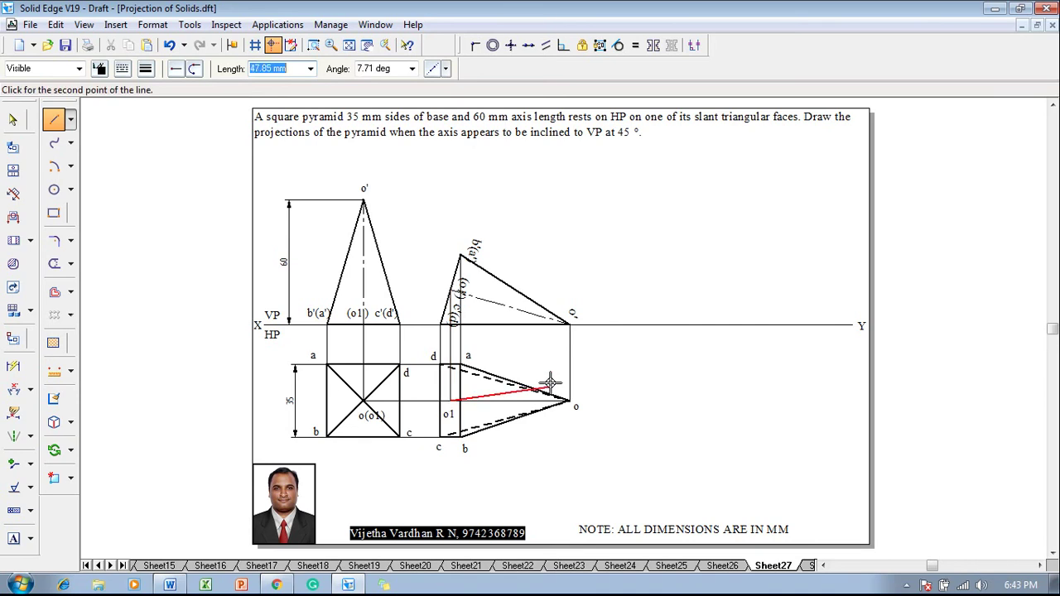
click(570, 401)
right_click(569, 466)
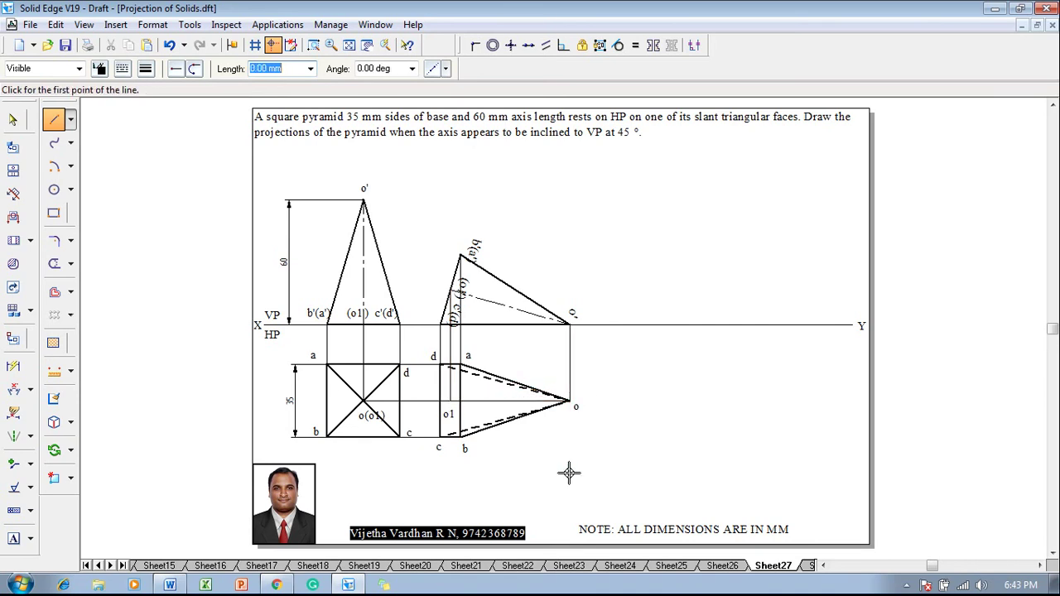
key(Escape)
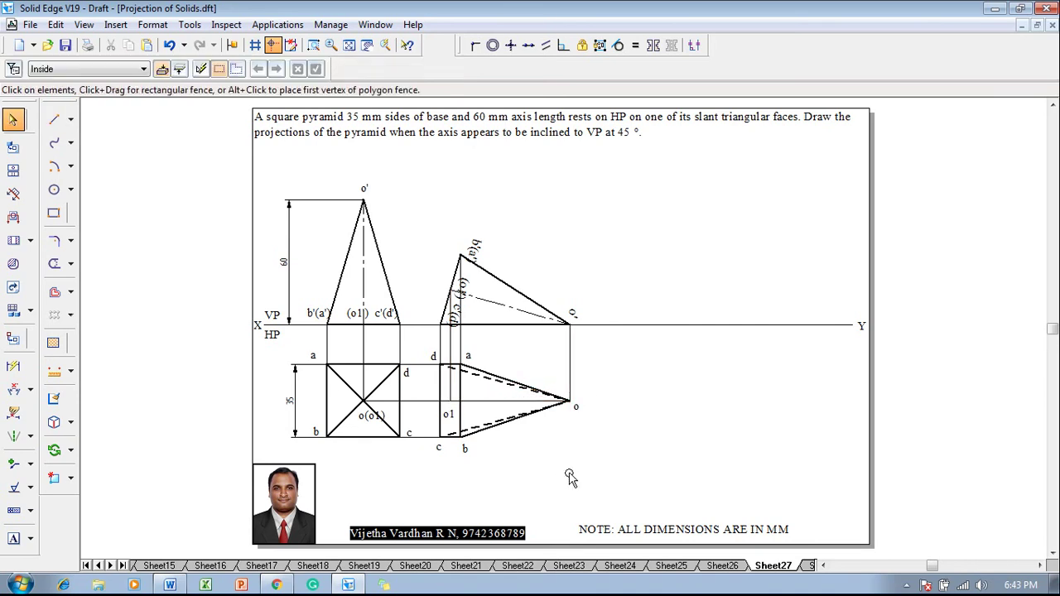
click(411, 406)
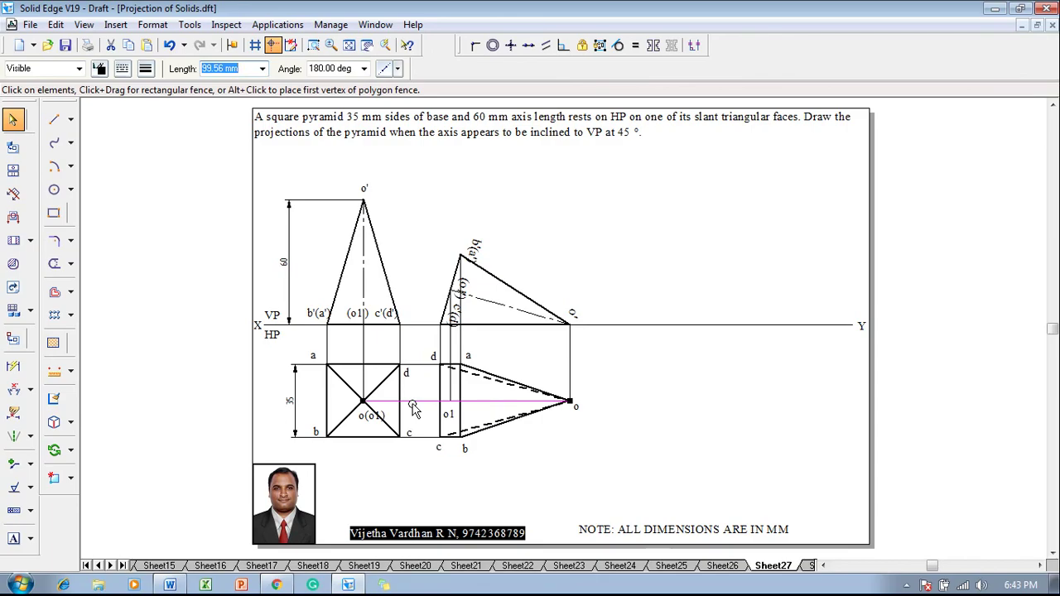
key(Delete)
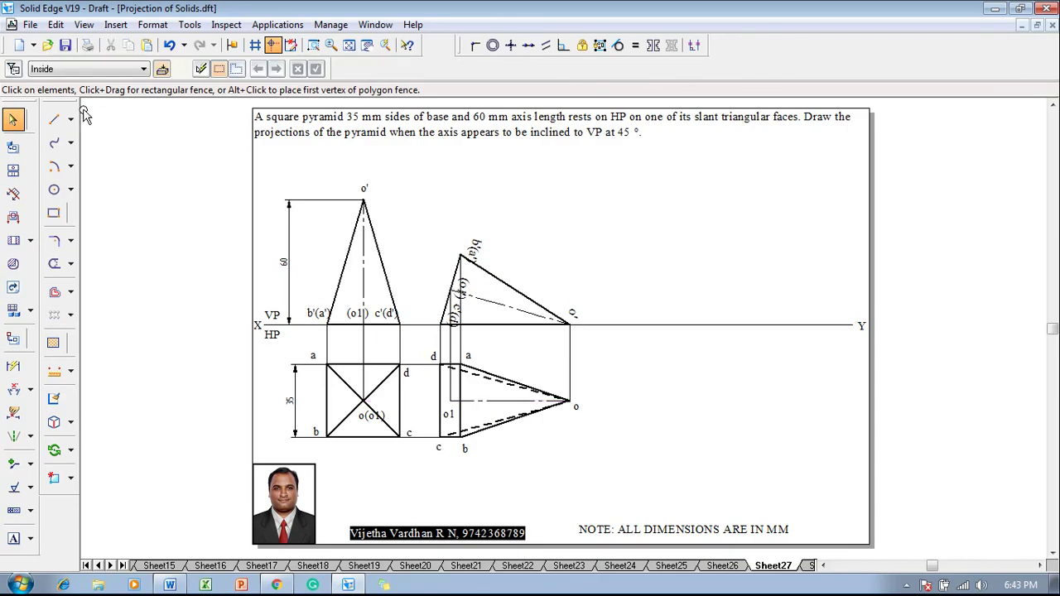
Draw a thin 0.13 mm centre-line-style axis ending at apex o
click(54, 119)
click(146, 69)
click(149, 88)
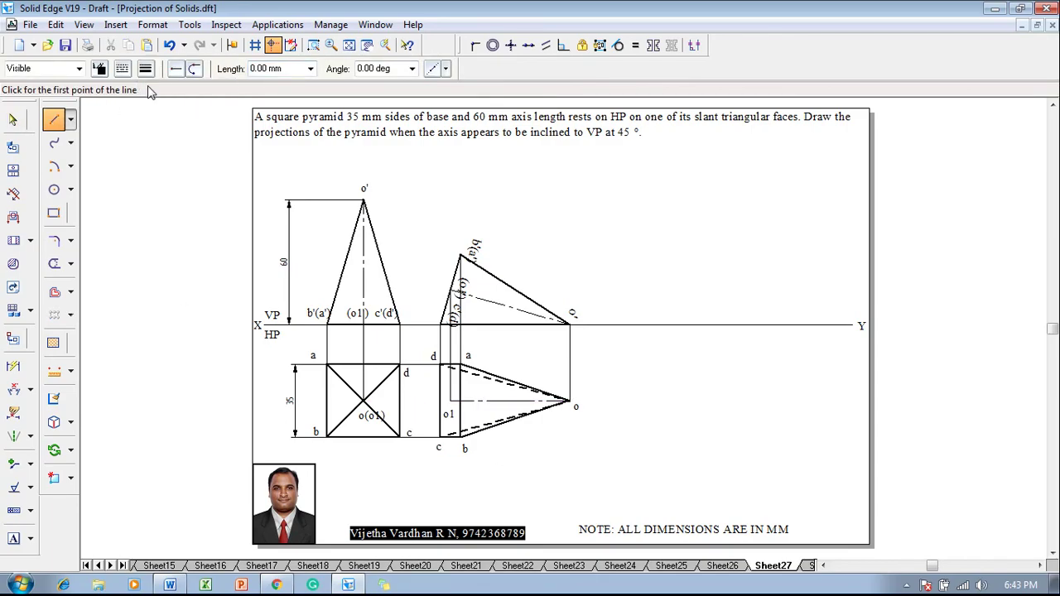
click(123, 69)
click(139, 93)
click(363, 404)
click(452, 401)
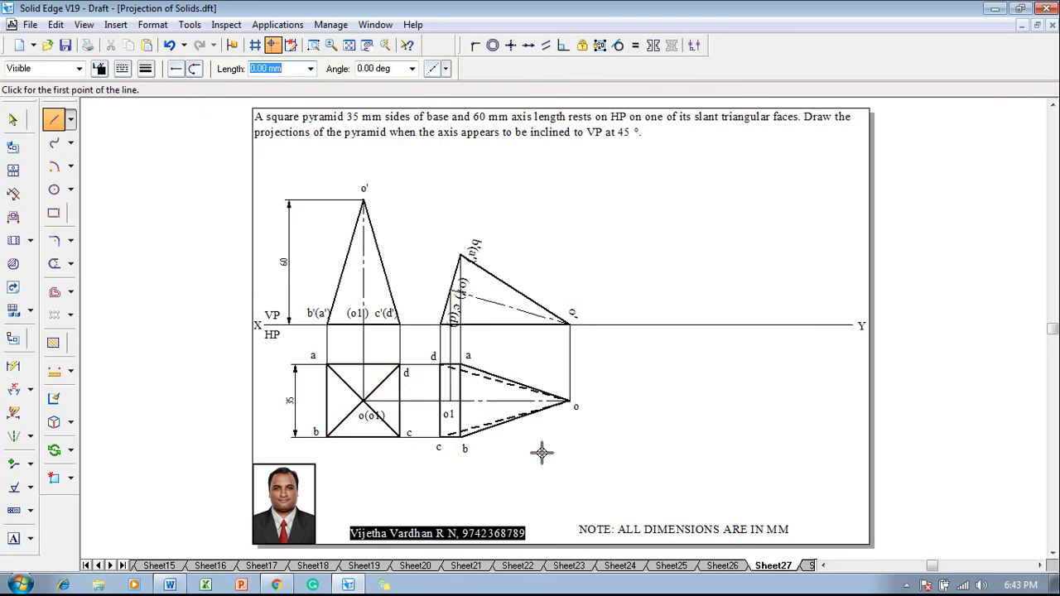
key(Escape)
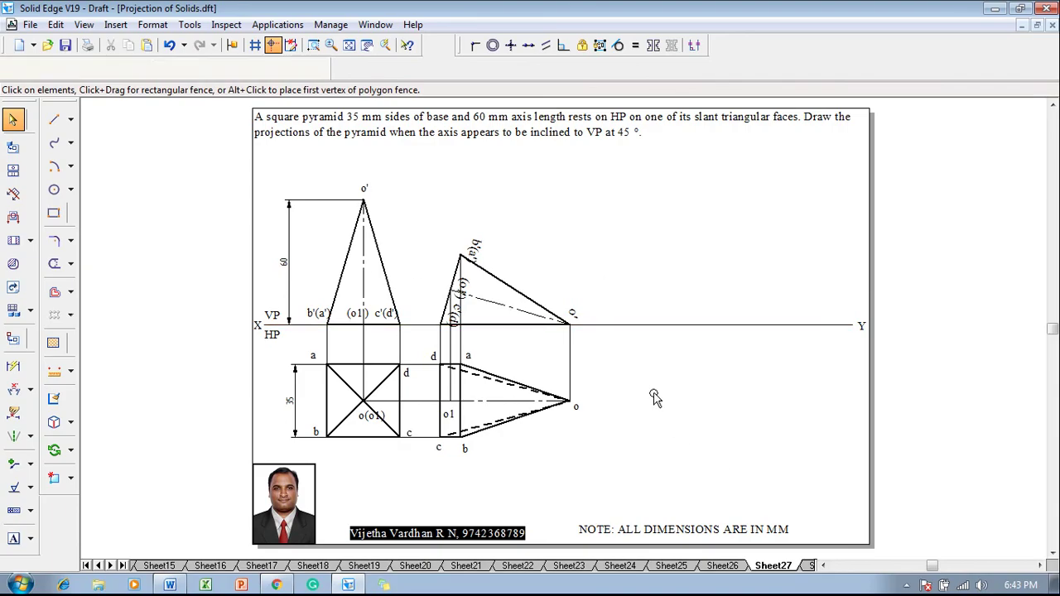
Dimension the o1–o centre line as 57.6 below the top view
click(506, 407)
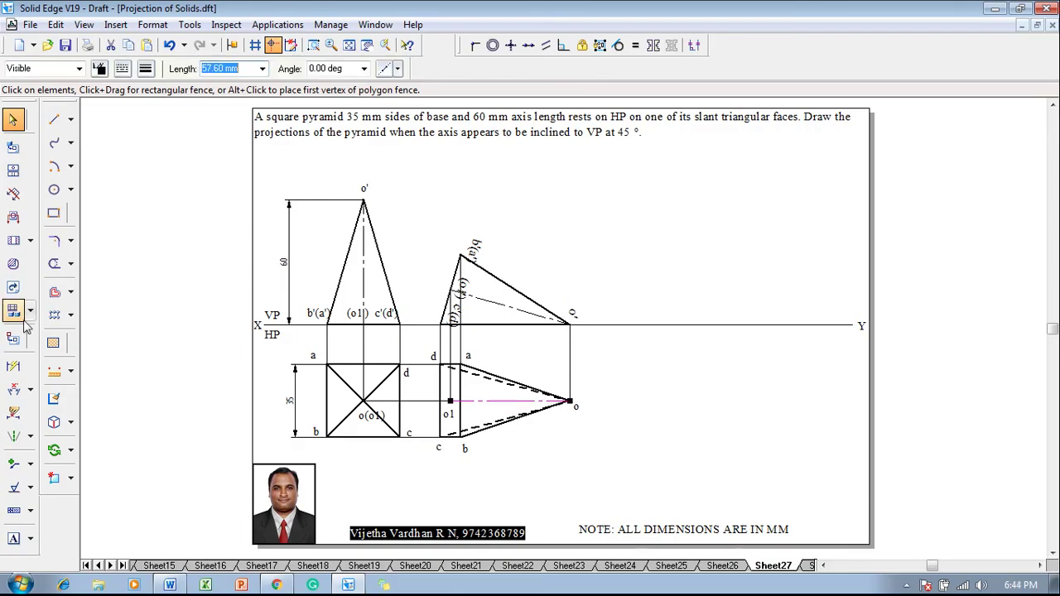
click(14, 367)
click(497, 402)
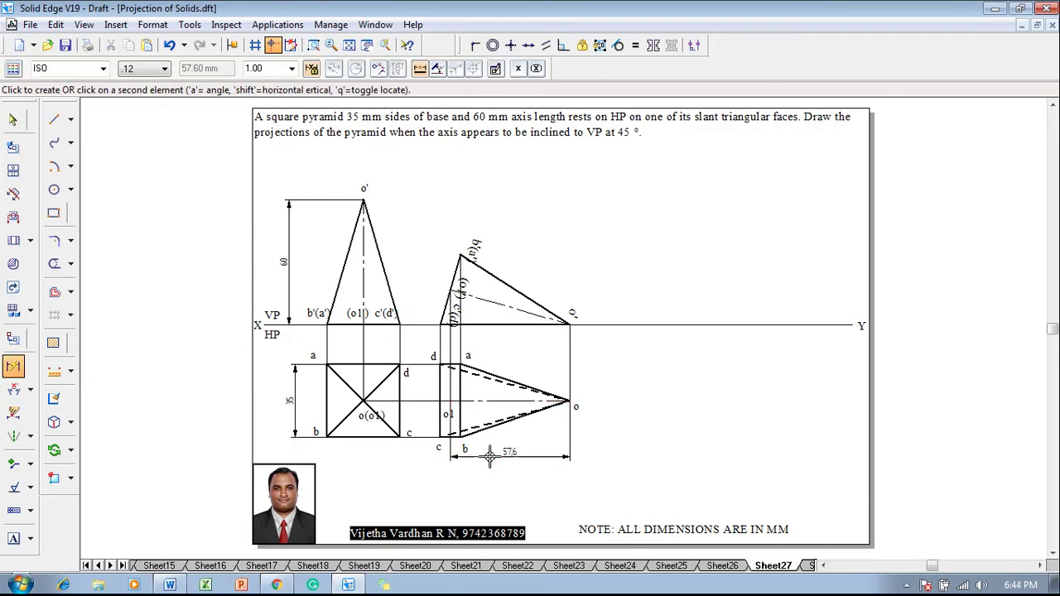
click(514, 461)
key(Escape)
click(553, 459)
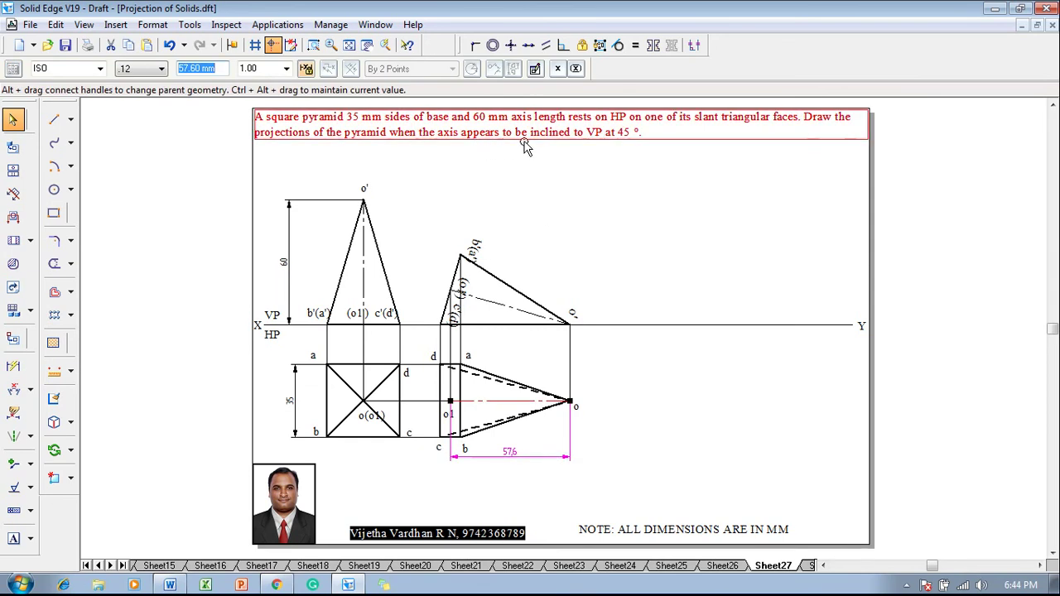
click(610, 176)
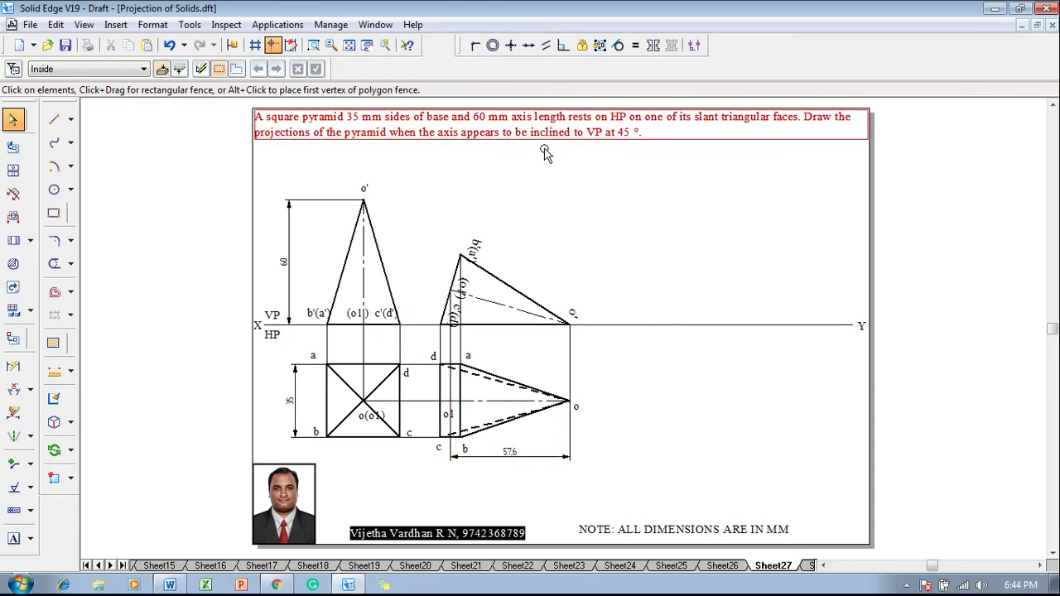
Draw a solid inclined line running down-left from the XY line
click(54, 120)
click(148, 70)
click(122, 72)
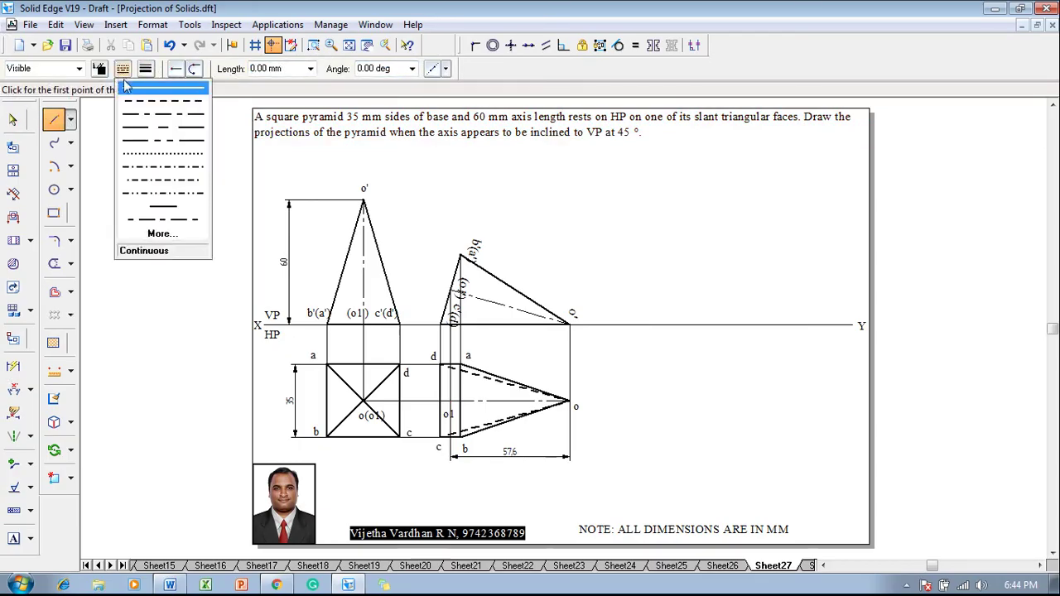
click(129, 90)
click(787, 342)
click(651, 488)
right_click(717, 456)
Constrain the inclined line to 45° from XY with an angle dimension
click(13, 390)
click(780, 350)
click(770, 326)
click(769, 332)
text(45)
key(Return)
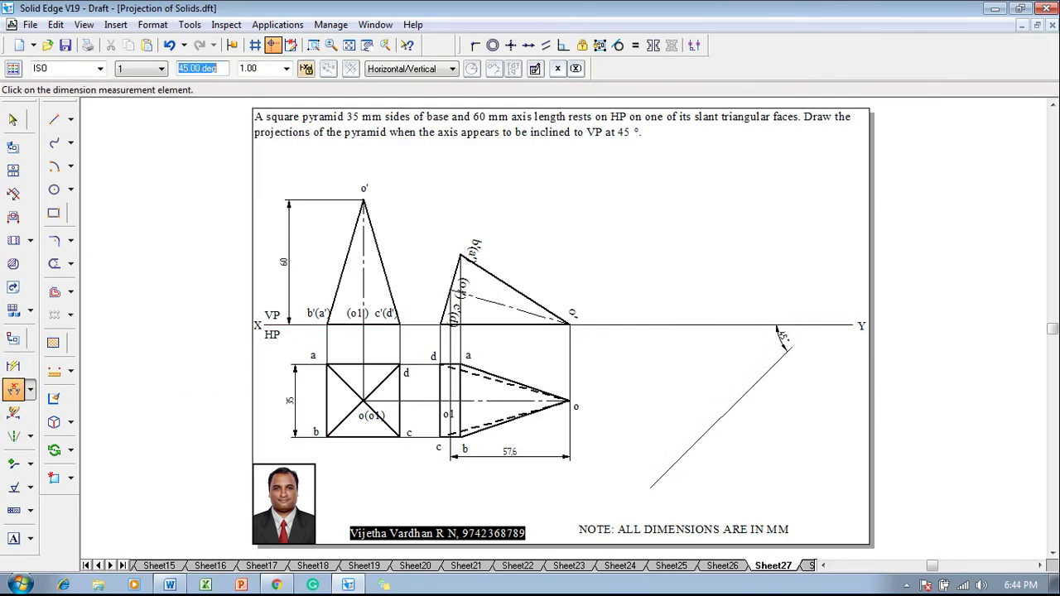
key(Escape)
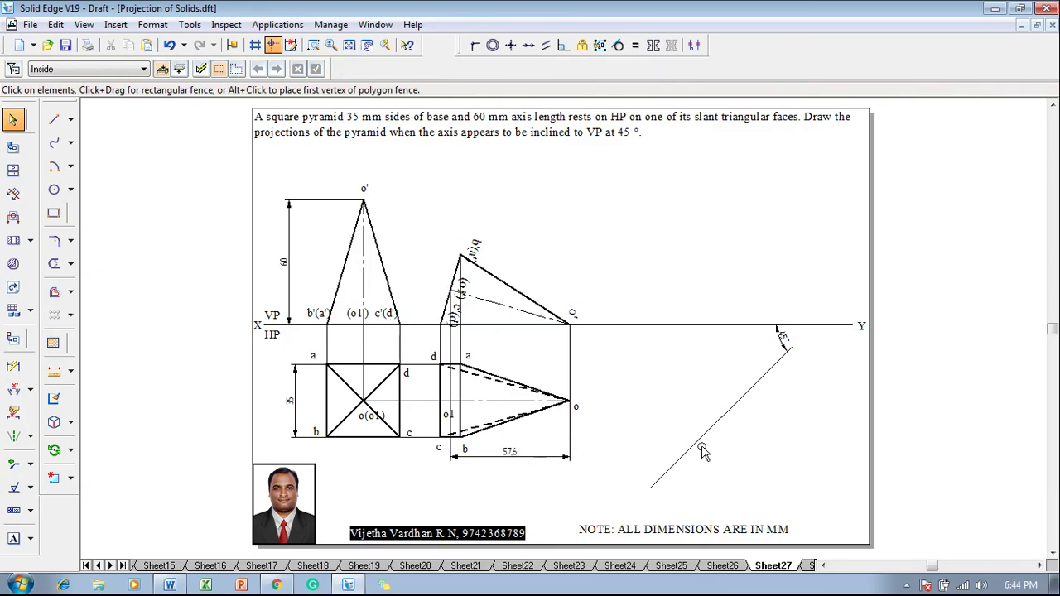
Copy the whole top view to the right, placing o1 on the 45° line
drag(597, 487, 417, 336)
click(70, 450)
click(91, 447)
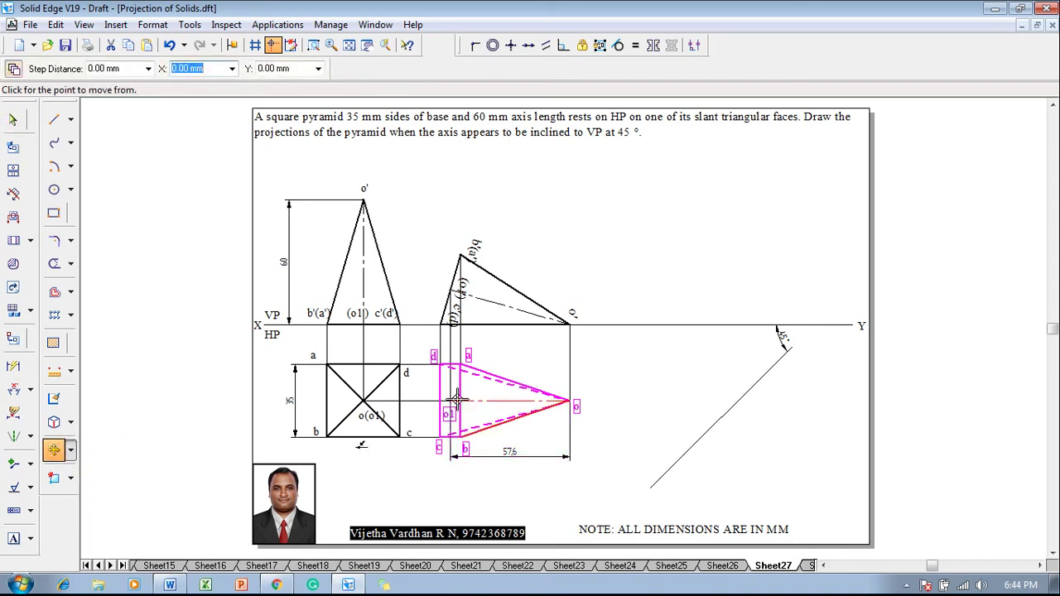
drag(450, 401, 676, 457)
Rotate the copied view about o1 so axis o1–o lies along the 45° line
click(71, 451)
click(111, 467)
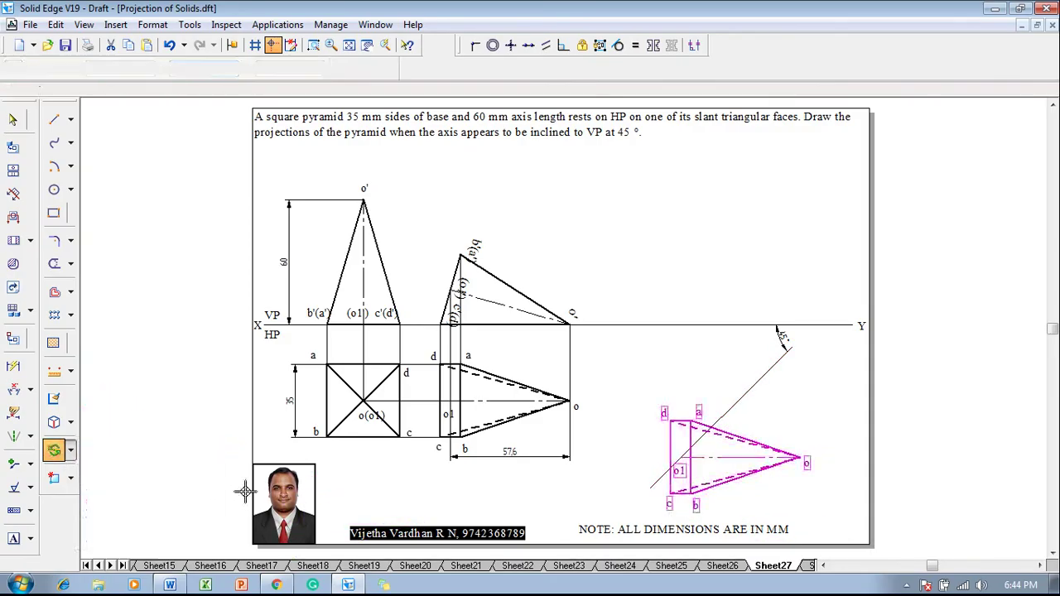
click(680, 457)
click(802, 456)
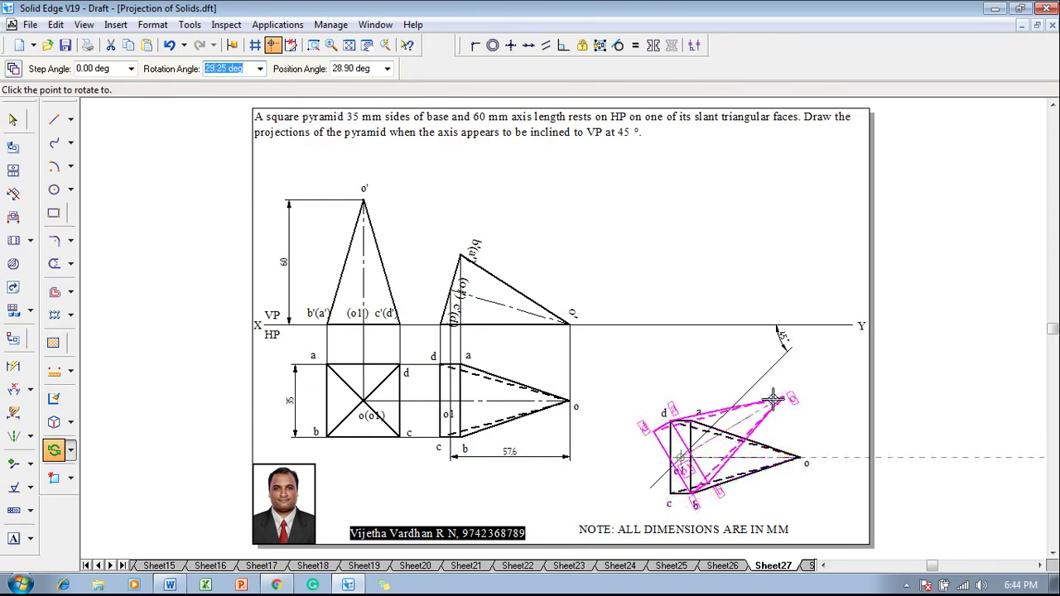
click(760, 386)
key(Escape)
Draw projectors from apex o up to XY and across horizontally from b'
click(54, 120)
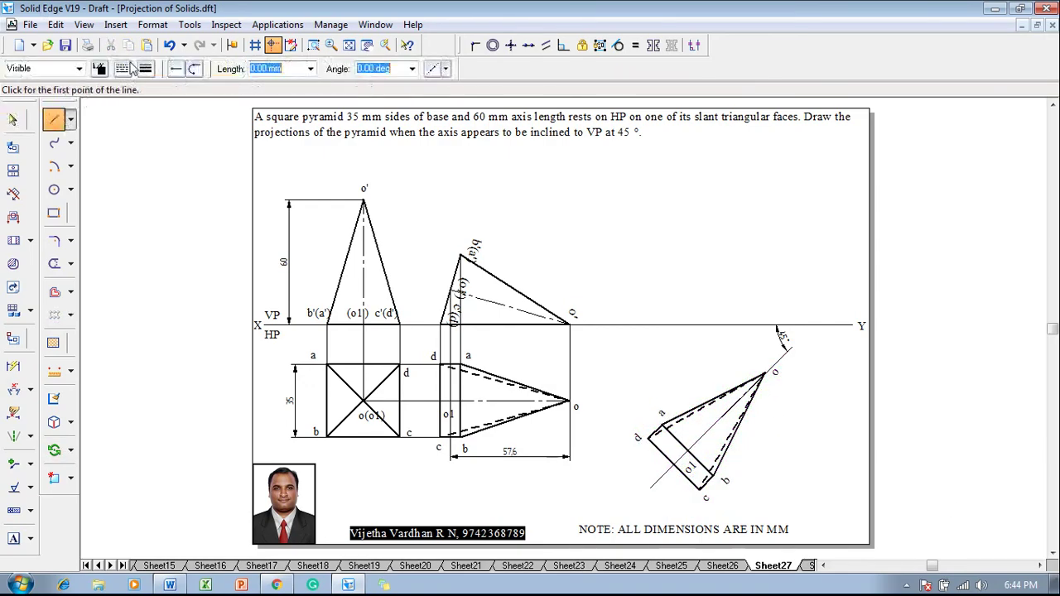
click(122, 68)
click(122, 68)
click(122, 68)
click(136, 90)
click(764, 377)
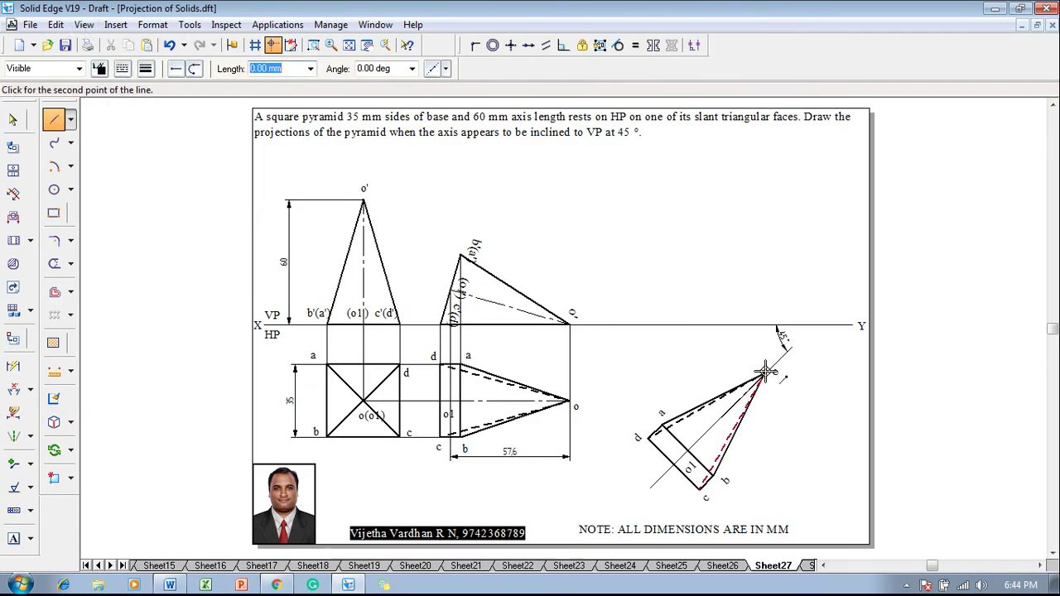
click(767, 326)
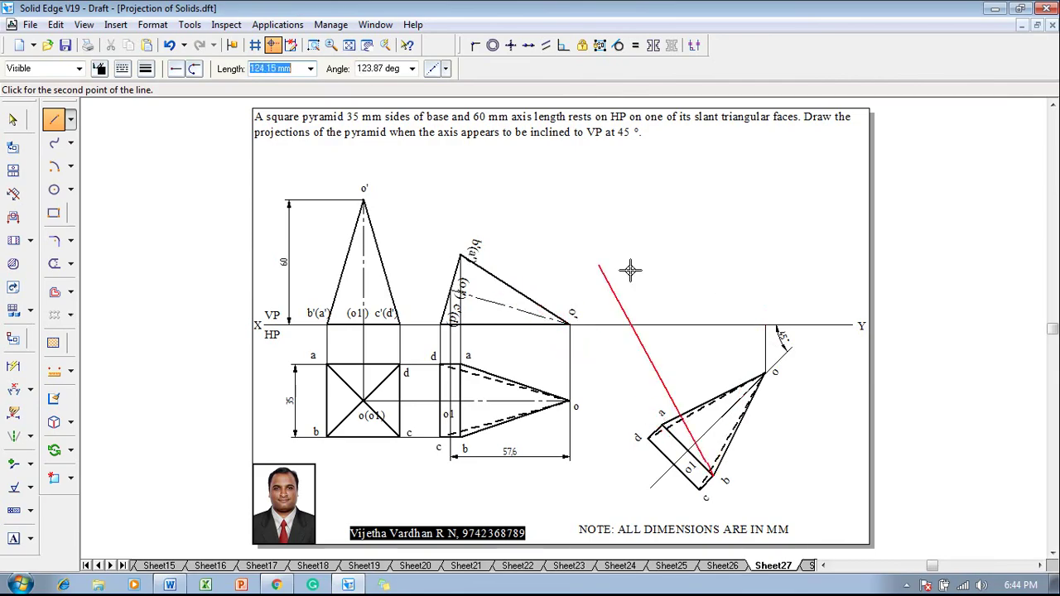
click(714, 255)
click(460, 255)
right_click(555, 282)
Draw vertical projectors from a and o1, with a horizontal projector from the front view's o1
click(707, 484)
click(663, 427)
click(663, 255)
right_click(702, 284)
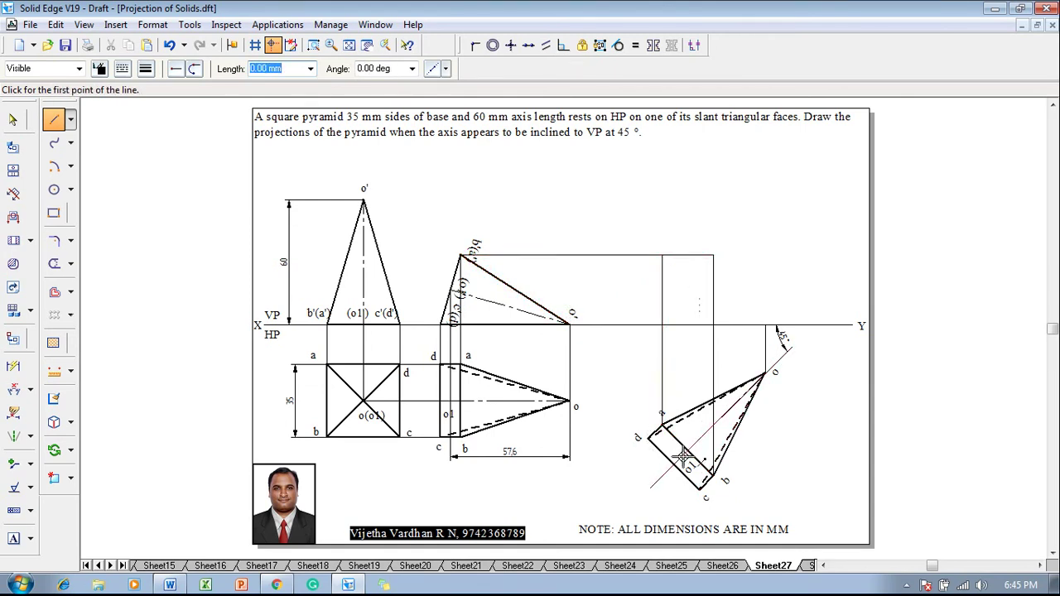
click(681, 458)
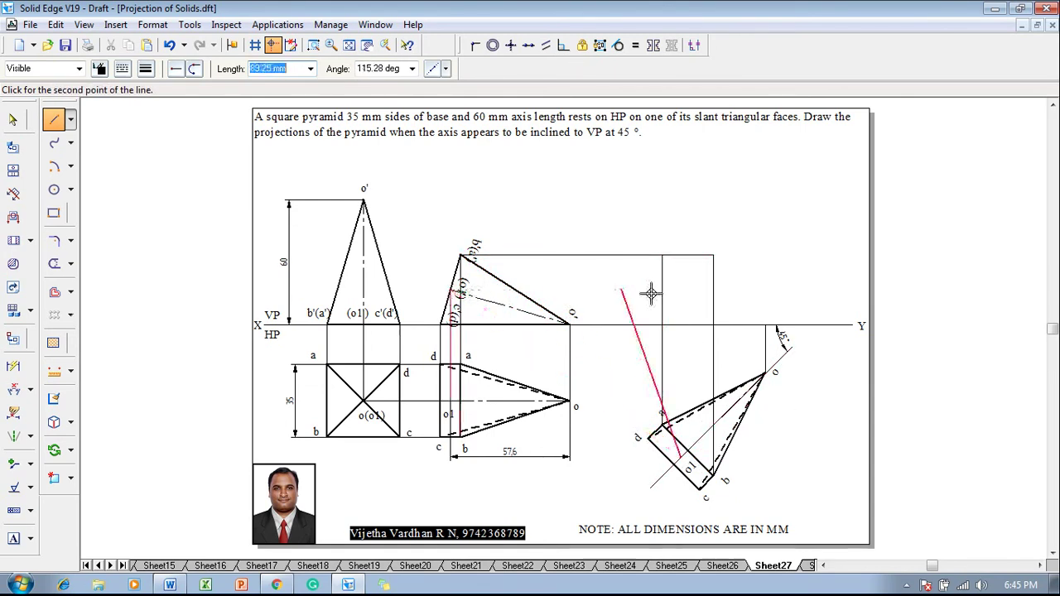
click(681, 290)
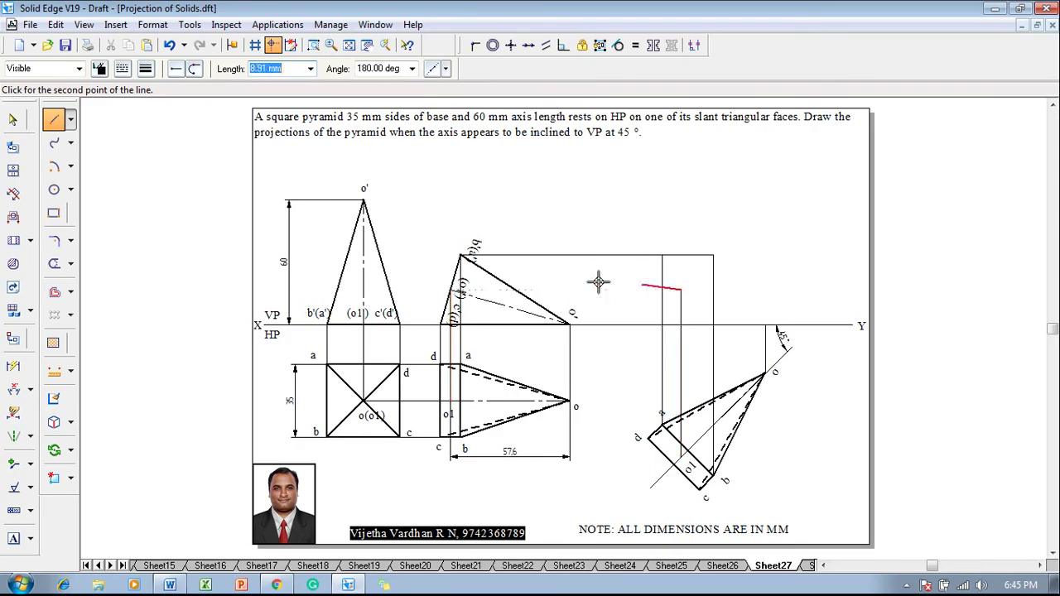
click(449, 290)
right_click(538, 332)
Draw vertical projectors from corners c and d up to XY
click(702, 488)
click(701, 324)
right_click(679, 398)
click(651, 440)
click(650, 324)
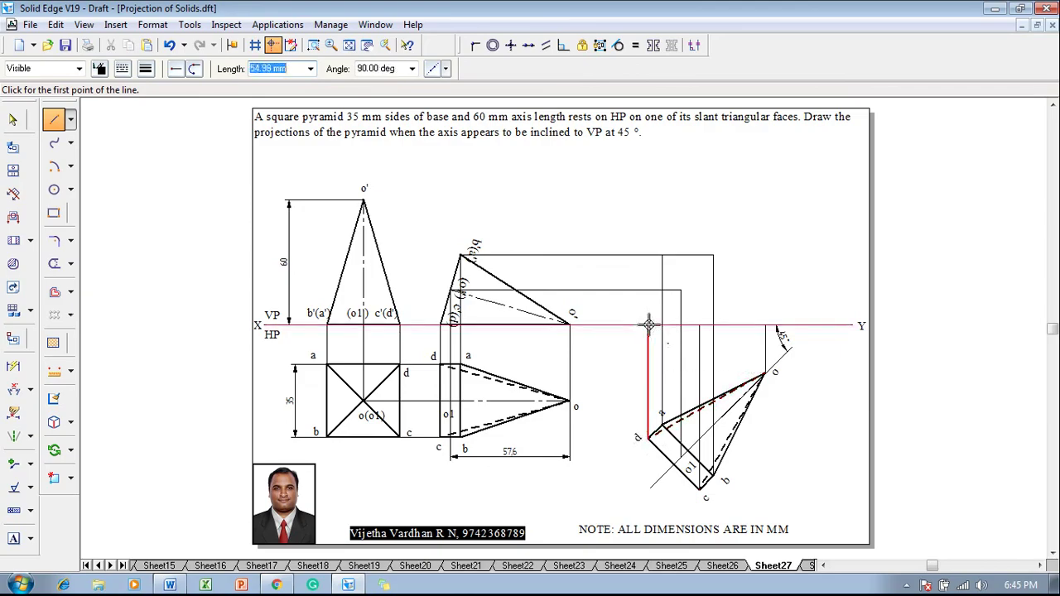
right_click(746, 313)
click(13, 539)
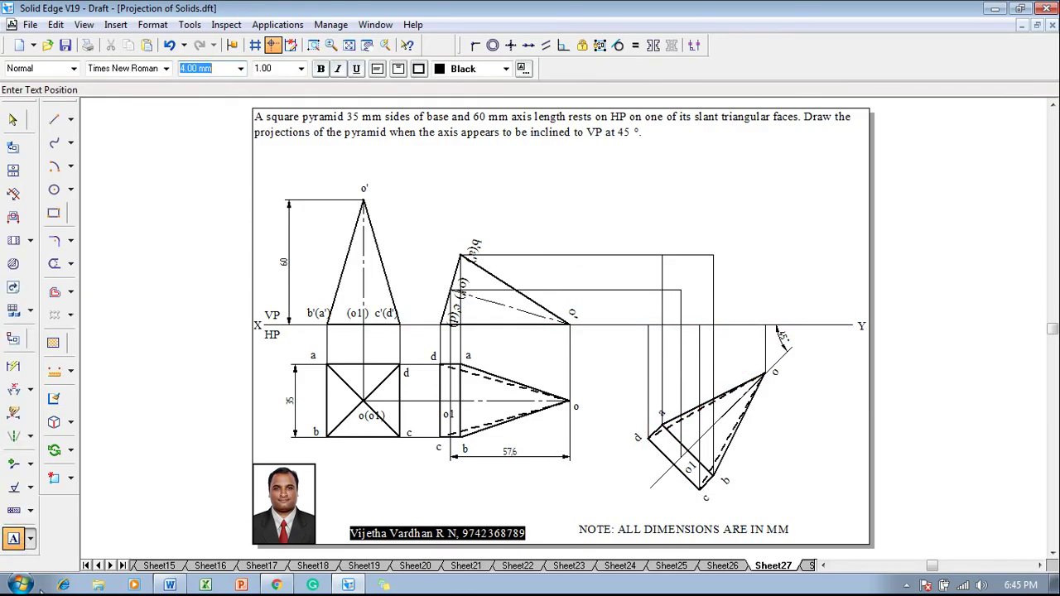
Label a' and b' at the projector intersections, then place the next point label
click(660, 236)
text(a')
text(b')
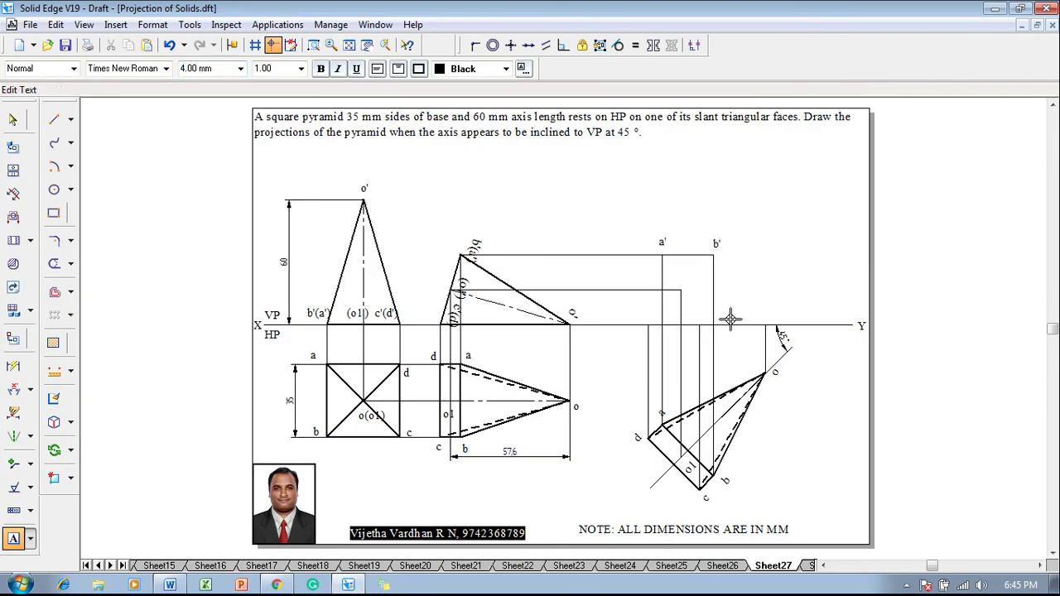
click(689, 308)
Draw the 0.50 mm solid outline a'b', b'o', o'd' and back to a'
key(Escape)
click(51, 119)
click(123, 70)
click(134, 93)
click(146, 69)
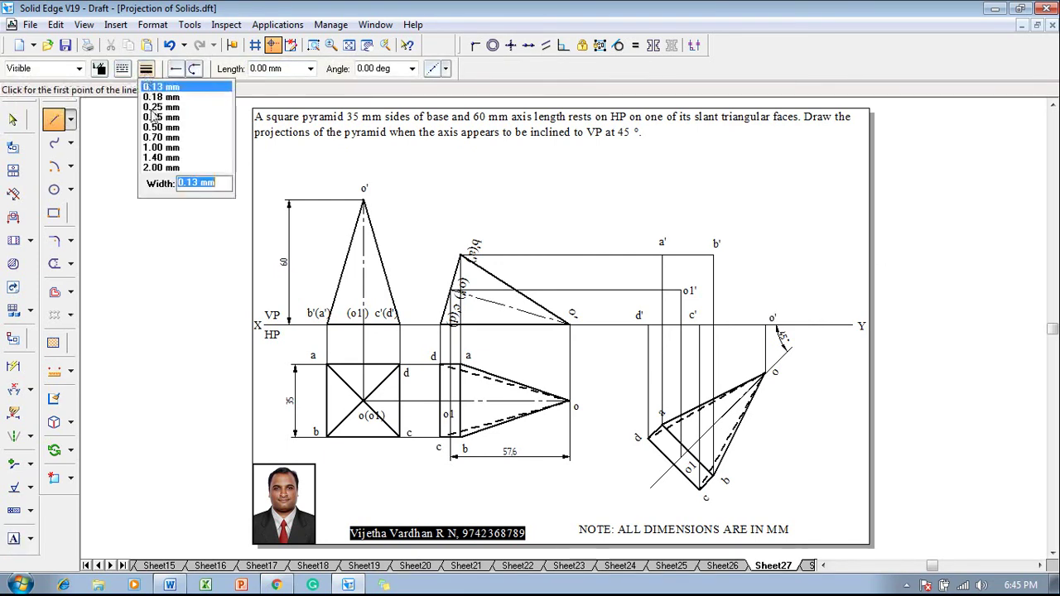
click(154, 128)
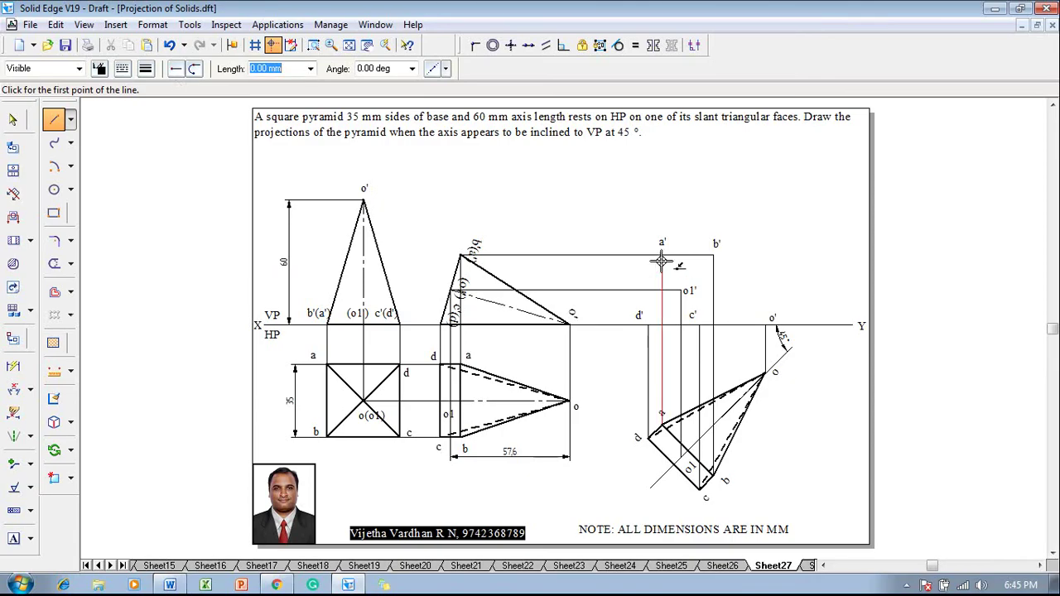
click(663, 256)
click(713, 256)
click(766, 325)
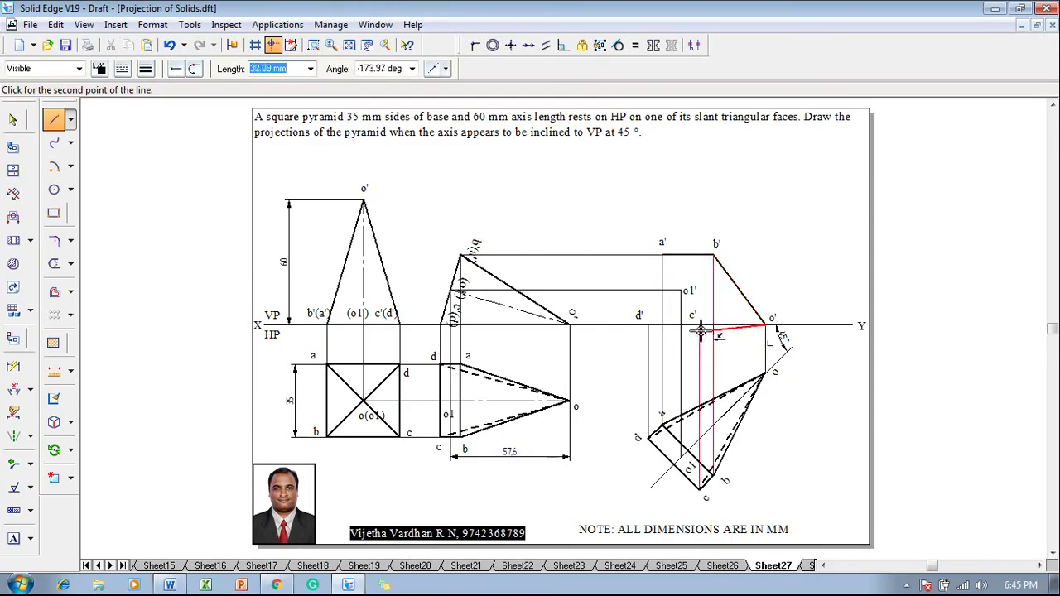
click(647, 325)
click(662, 257)
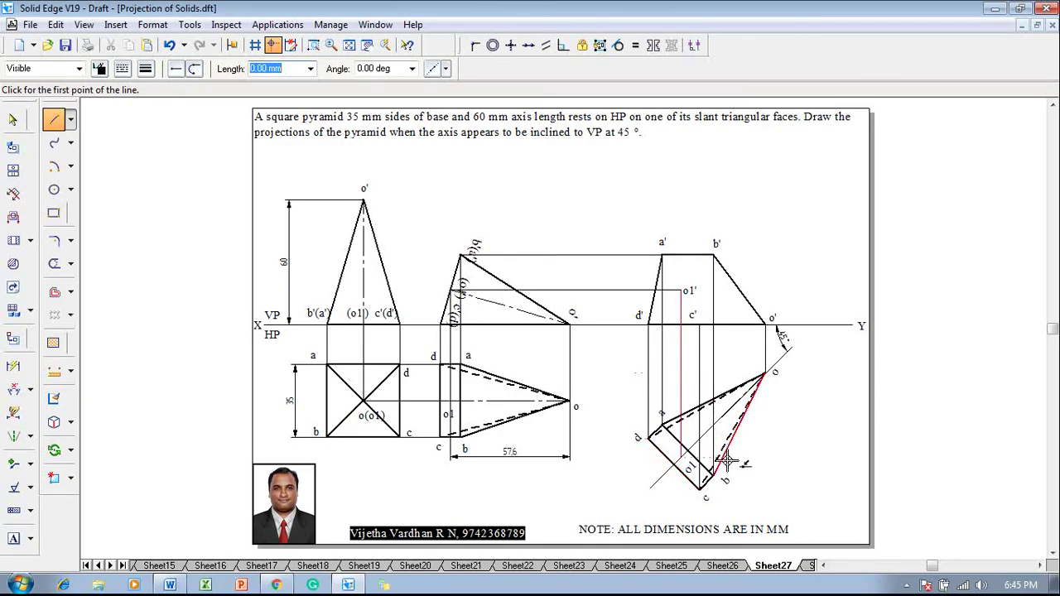
Draw edge c'b' and set a dashed line style for the hidden edge from a'
click(700, 325)
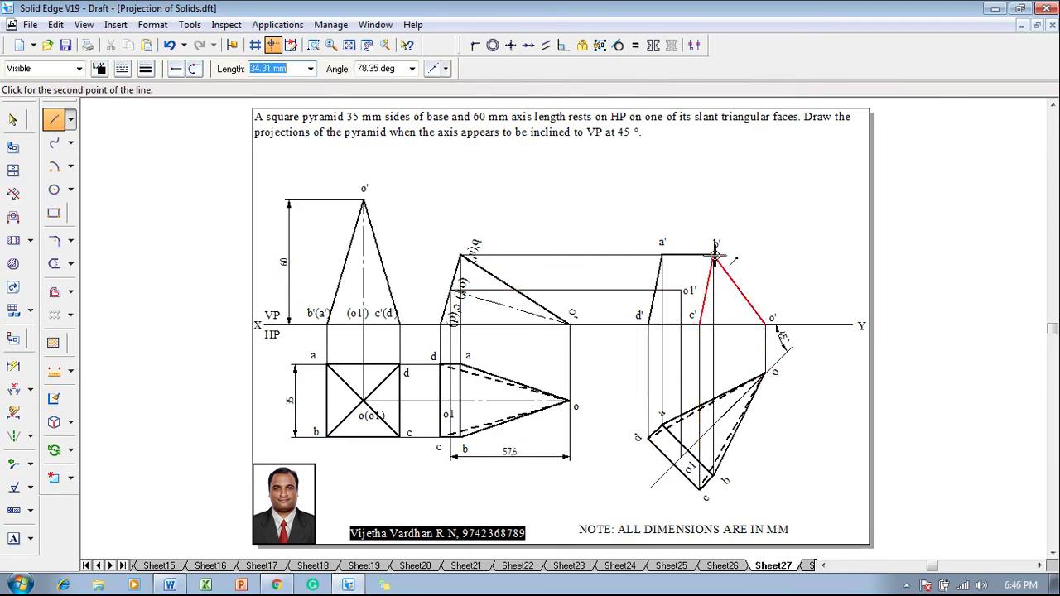
click(734, 258)
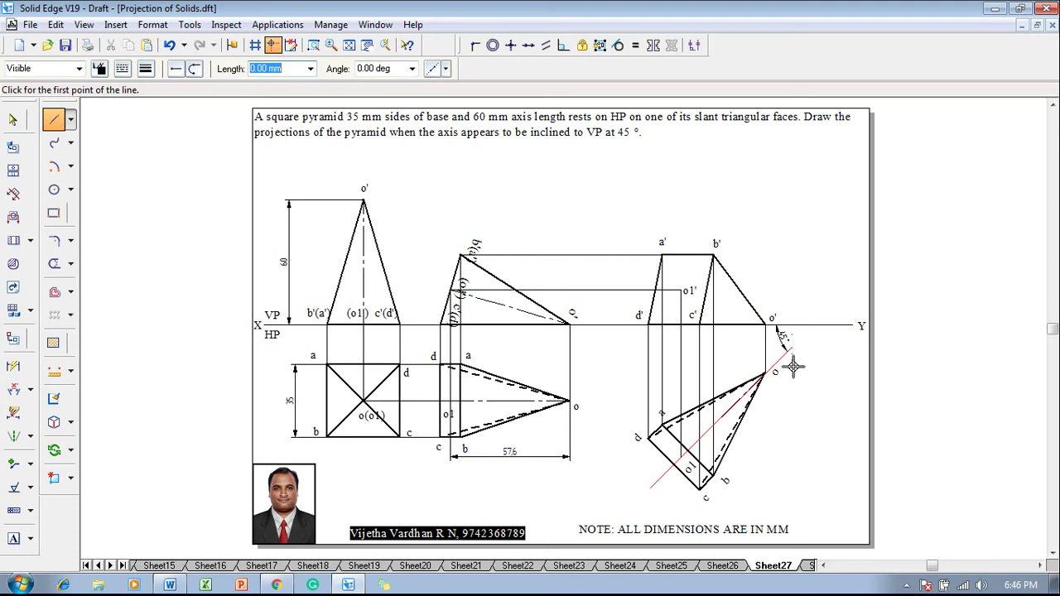
click(663, 256)
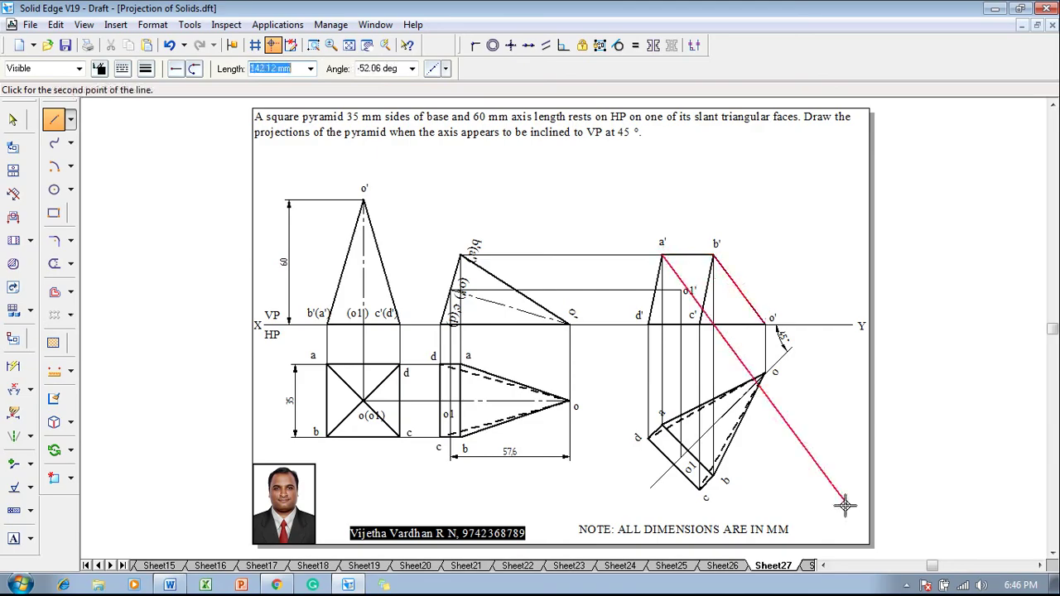
click(123, 68)
click(134, 102)
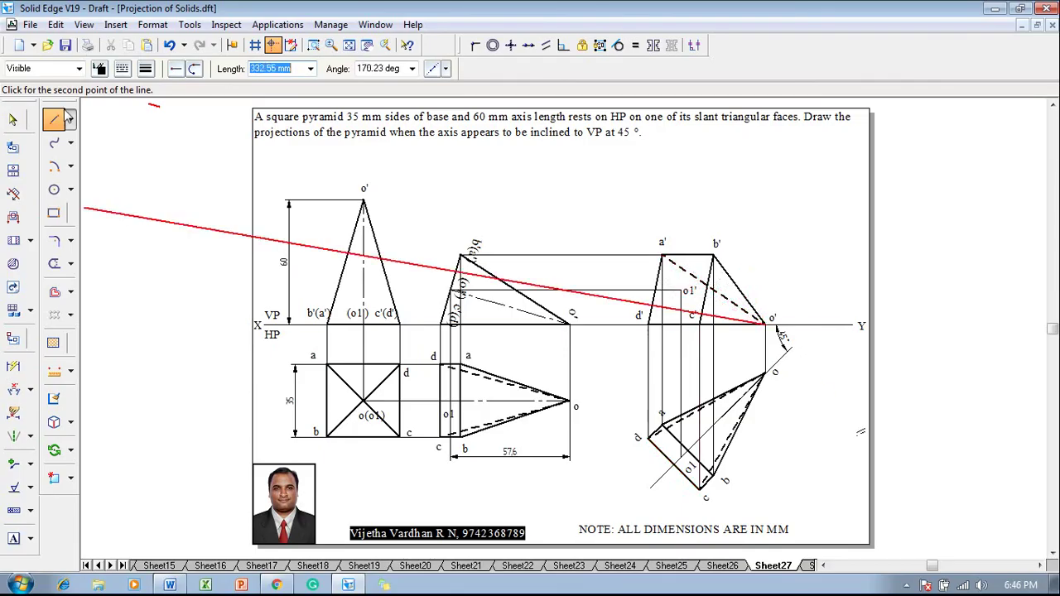
click(122, 68)
click(145, 118)
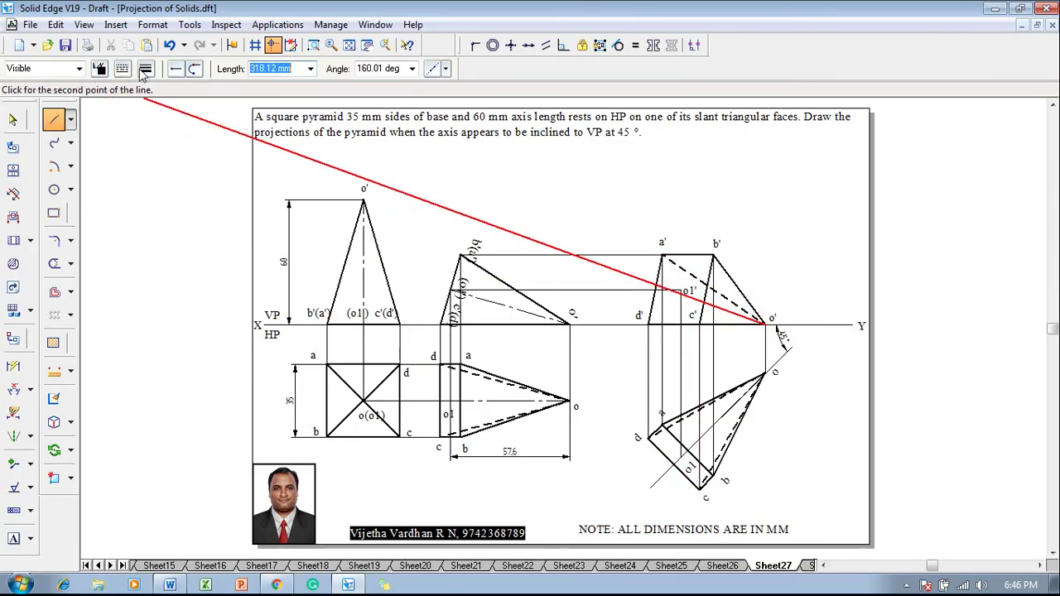
click(145, 68)
click(159, 93)
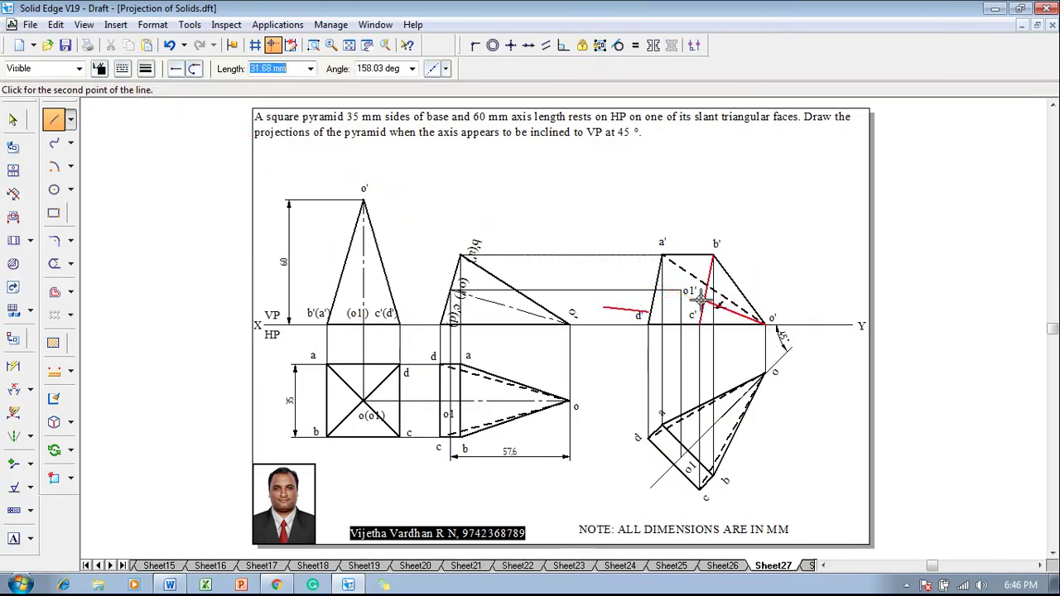
right_click(793, 286)
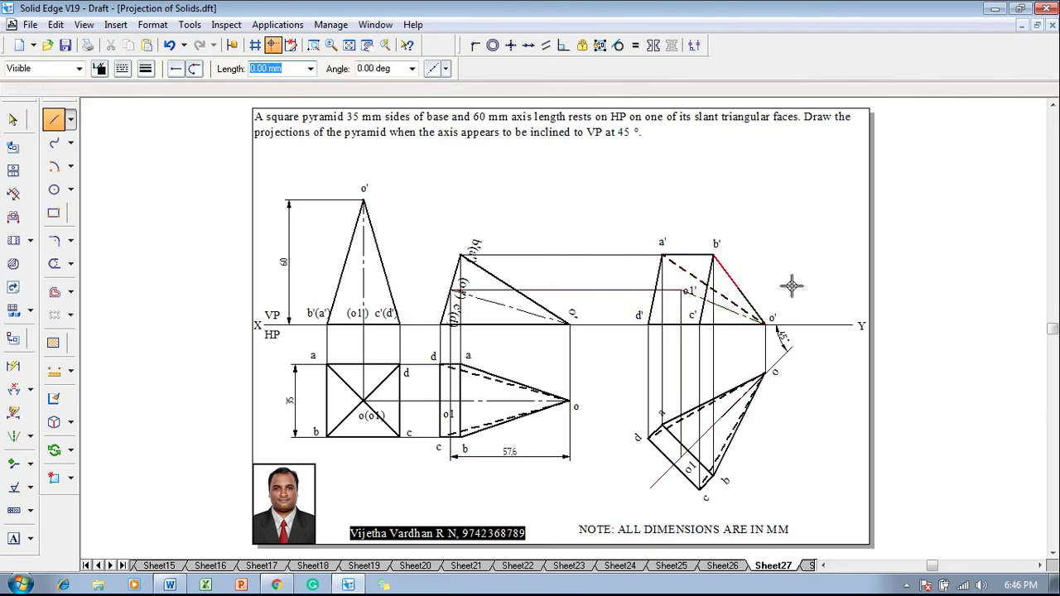
key(Escape)
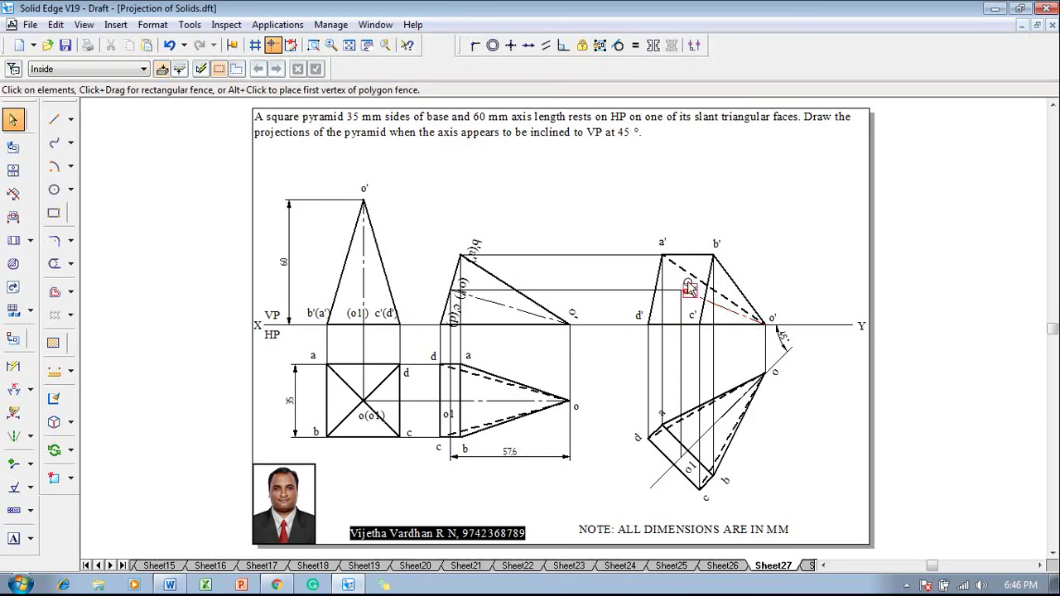
Nudge the o1' label up and left away from the dashed edges
click(681, 283)
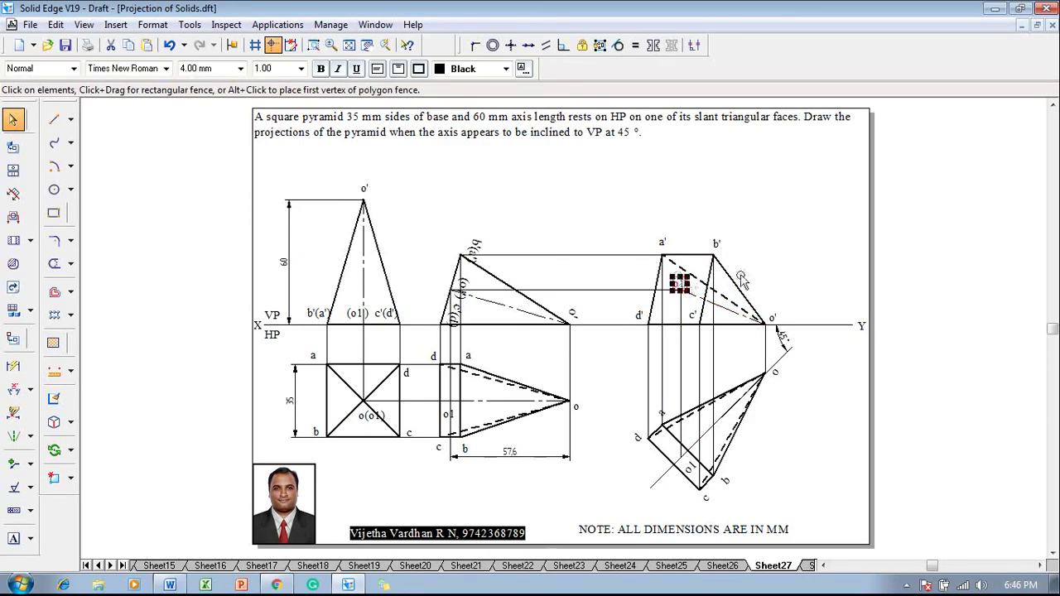
click(781, 265)
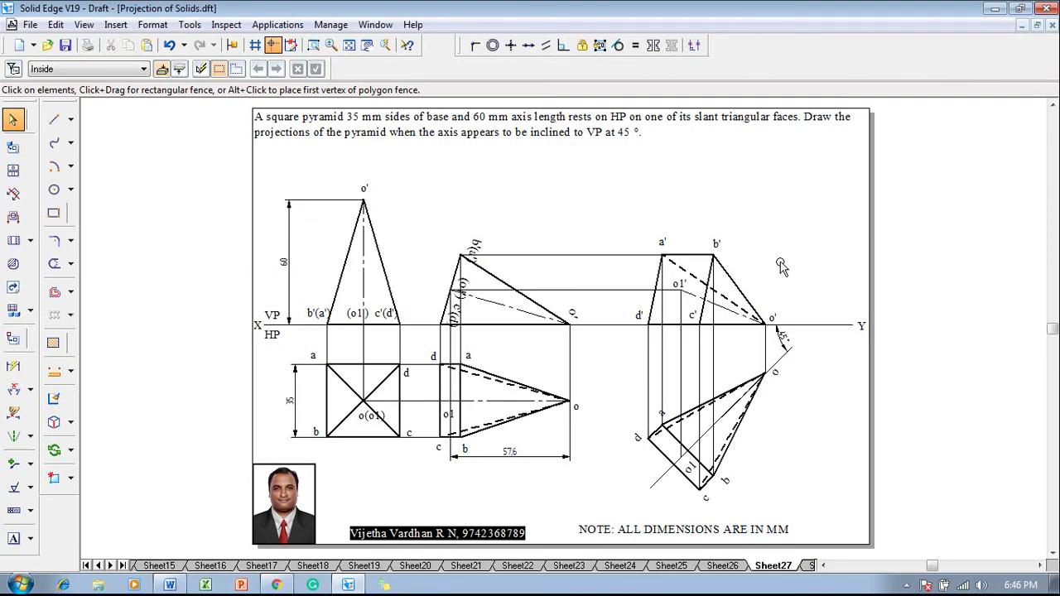